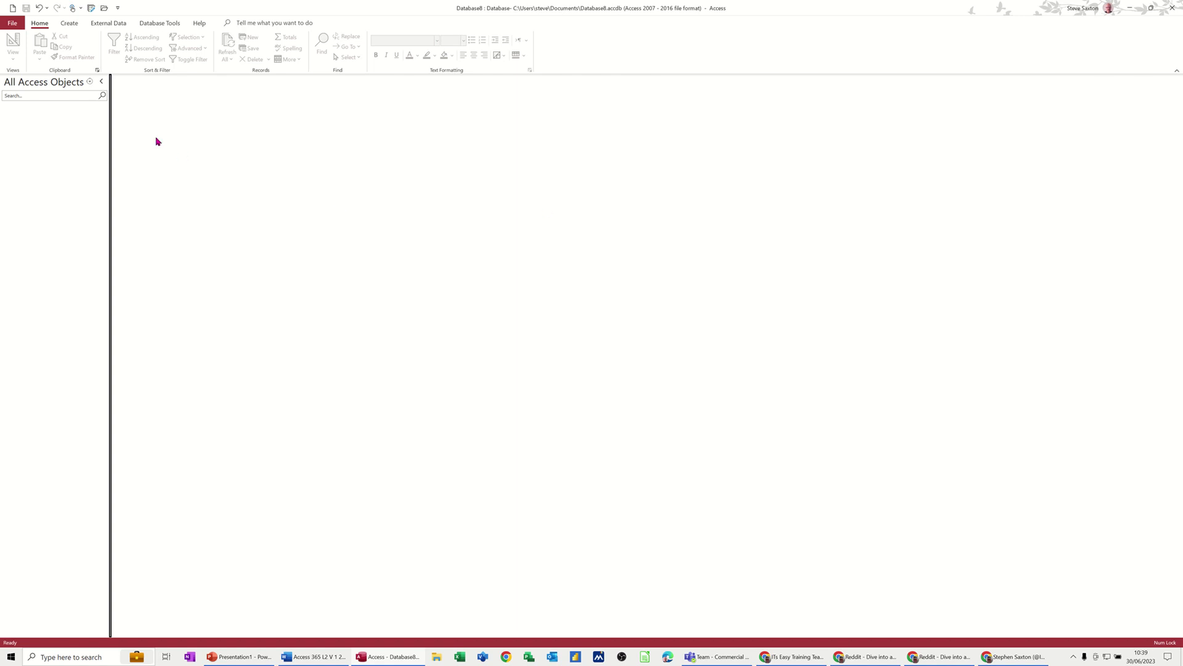
Insert the Courses user template from the Application Parts gallery.
left_click(69, 24)
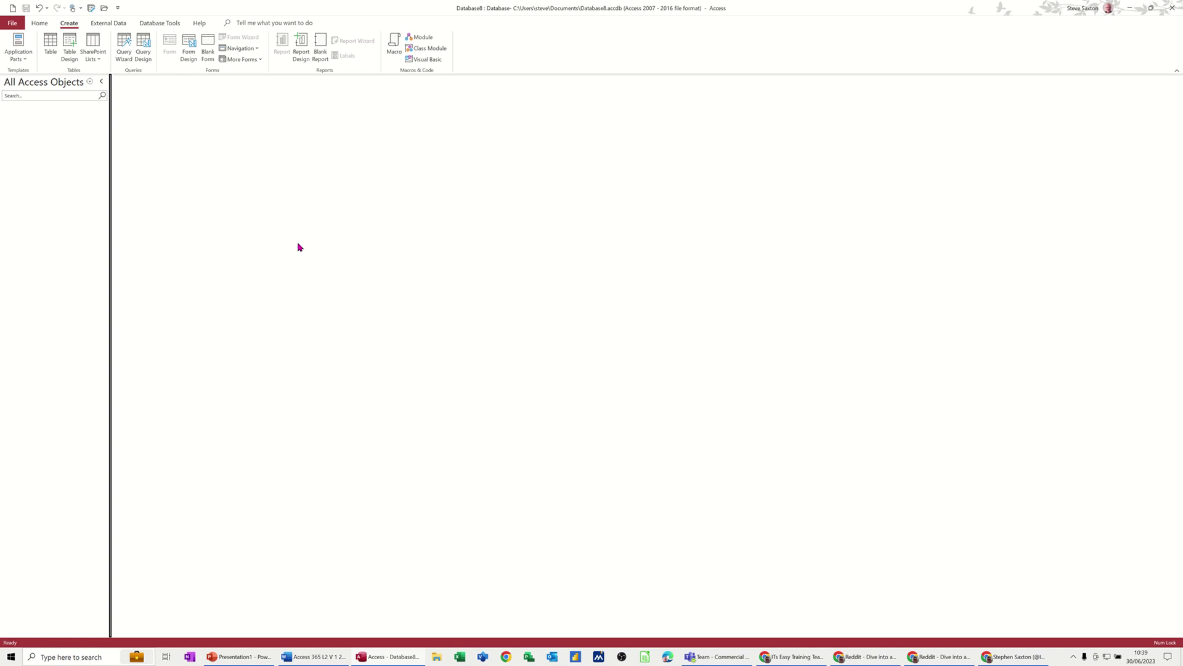
left_click(24, 59)
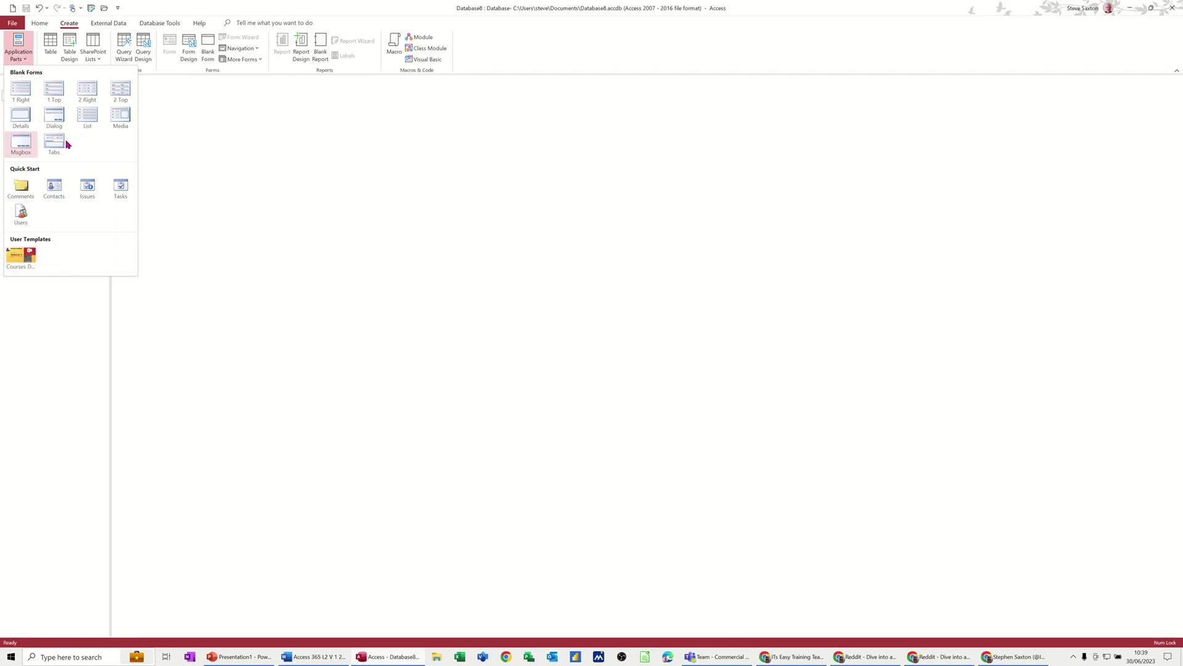
left_click(23, 252)
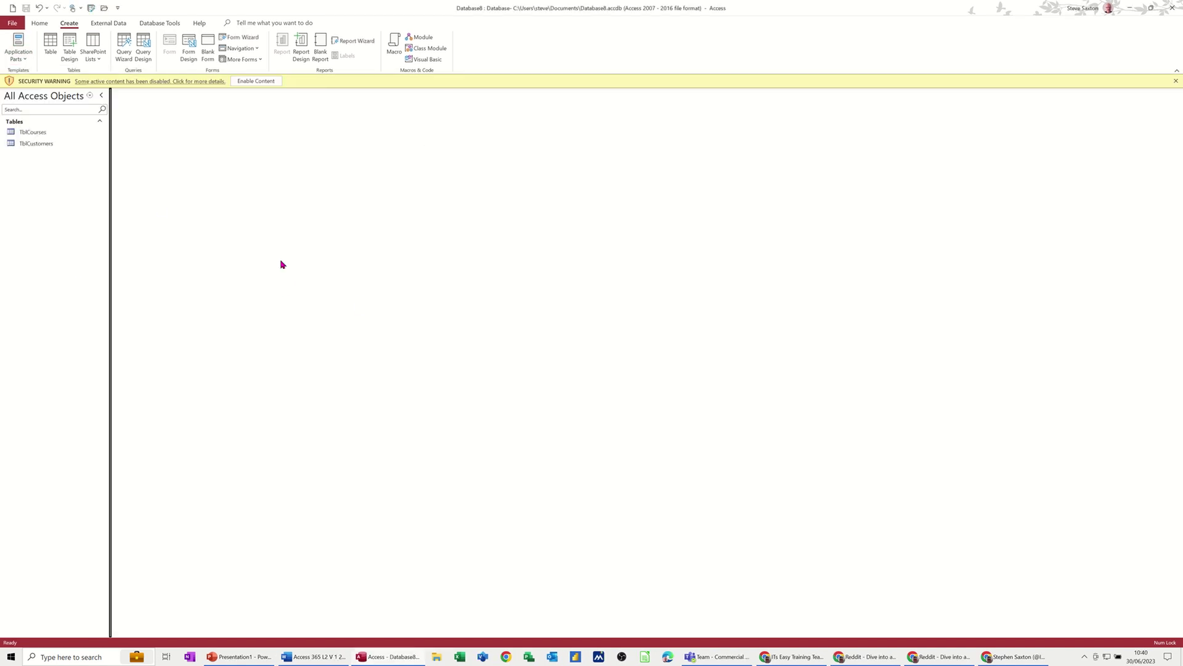
Open and close TblCourses and TblCustomers, then check their relationship in the Relationships window.
double_click(34, 133)
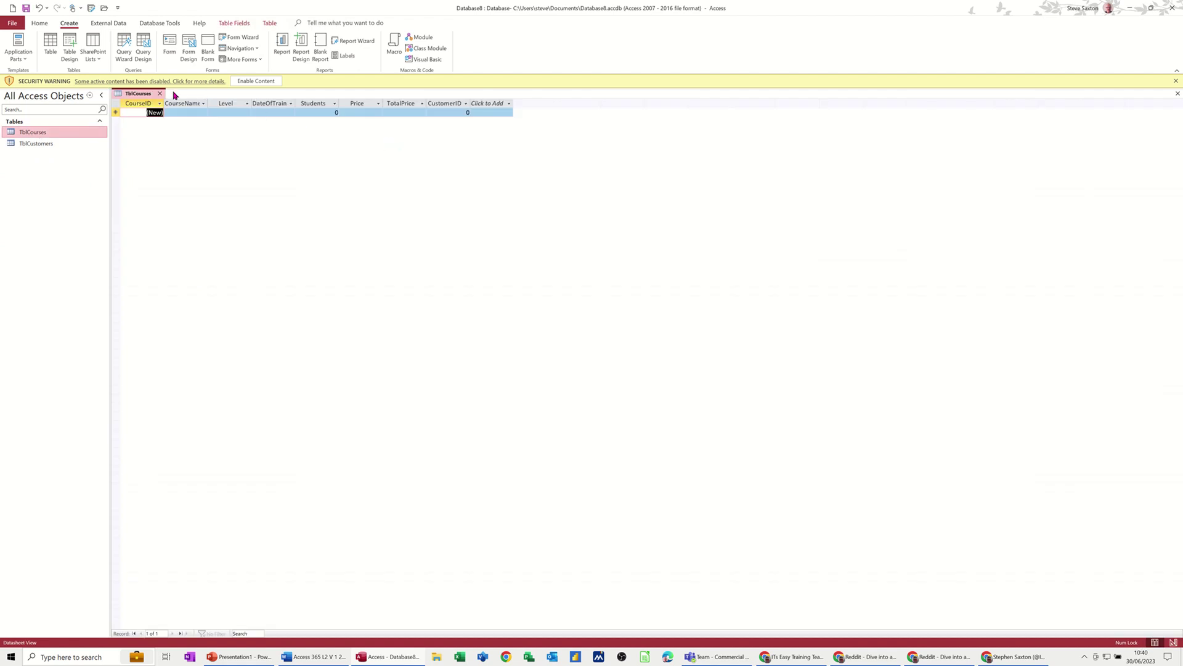
left_click(160, 94)
double_click(62, 145)
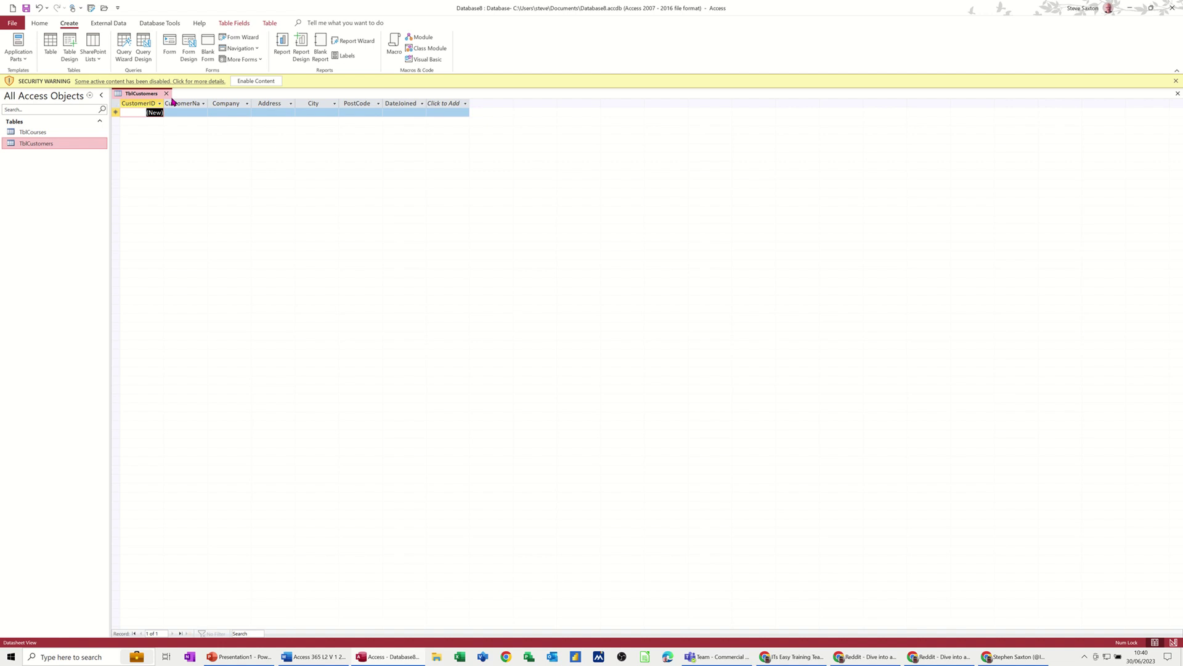
left_click(166, 94)
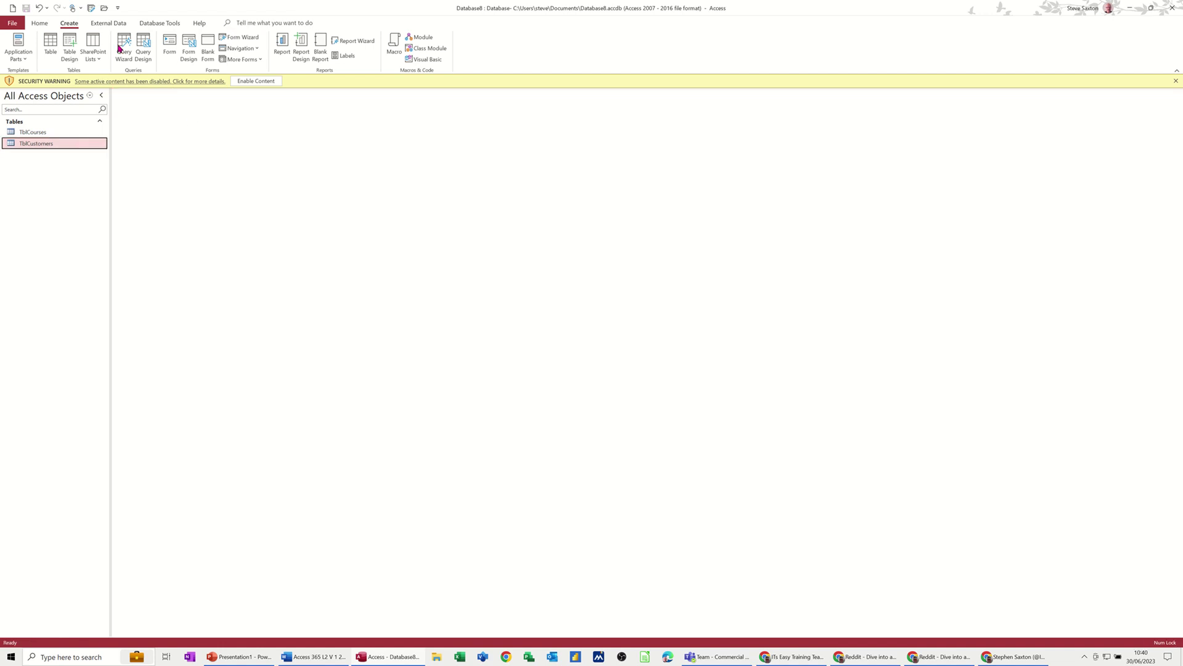
left_click(155, 24)
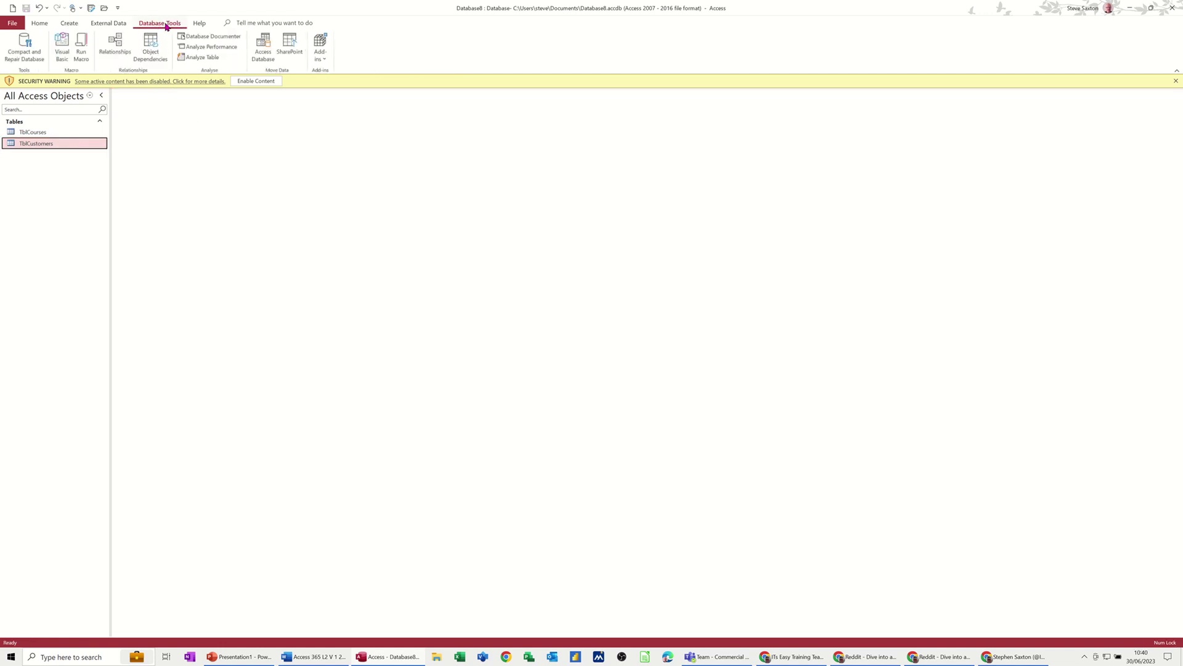
left_click(116, 44)
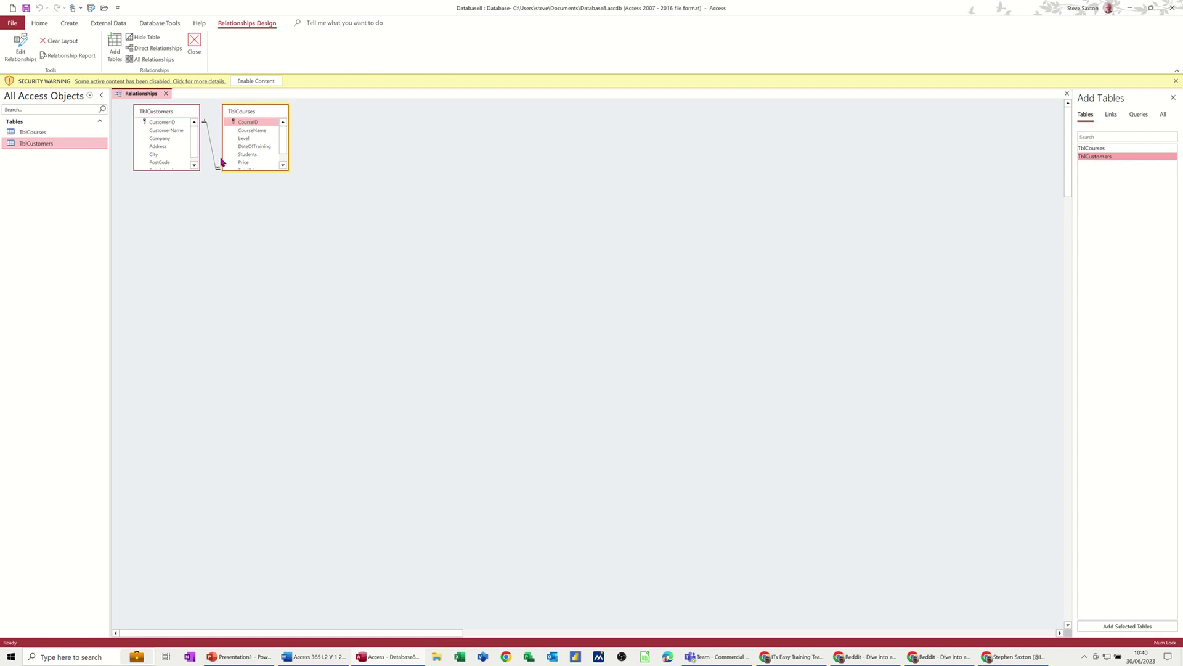
left_click(167, 95)
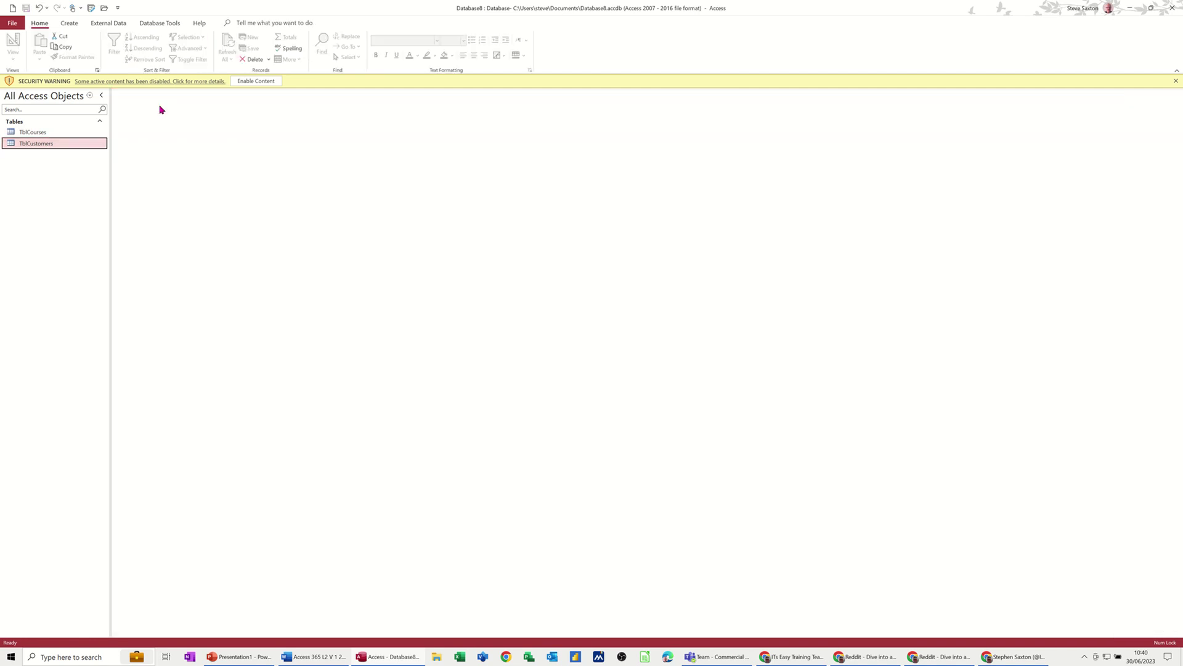
Add the Contacts quick-start part with one TblCourses related to many Contacts.
left_click(66, 24)
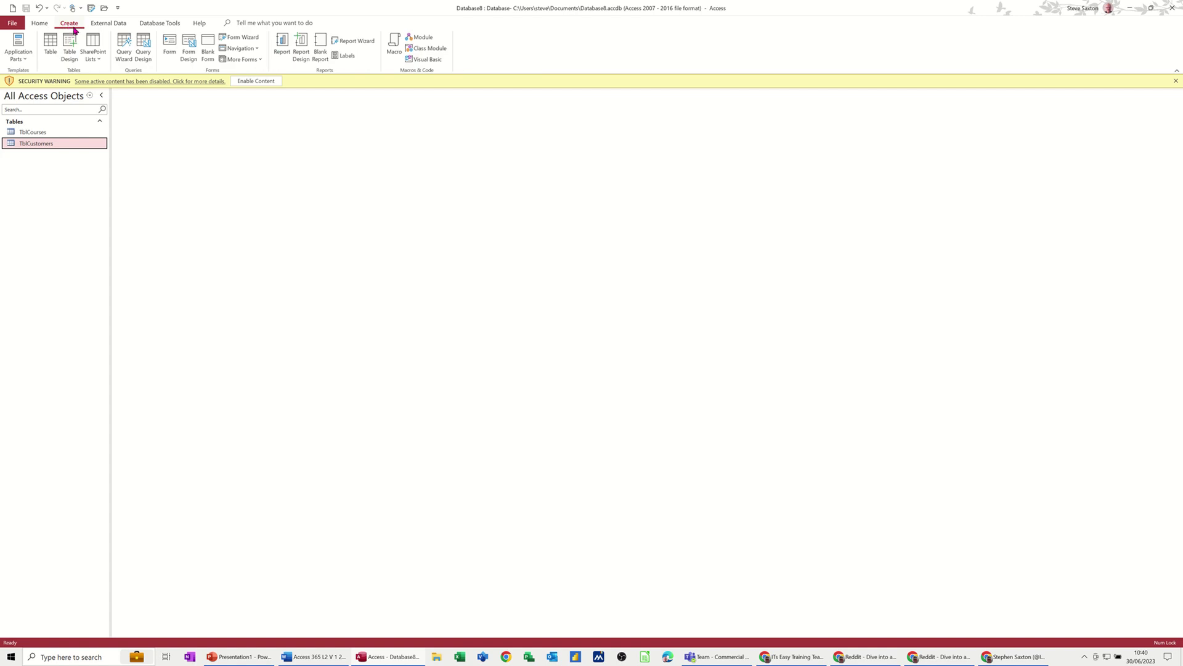
left_click(20, 49)
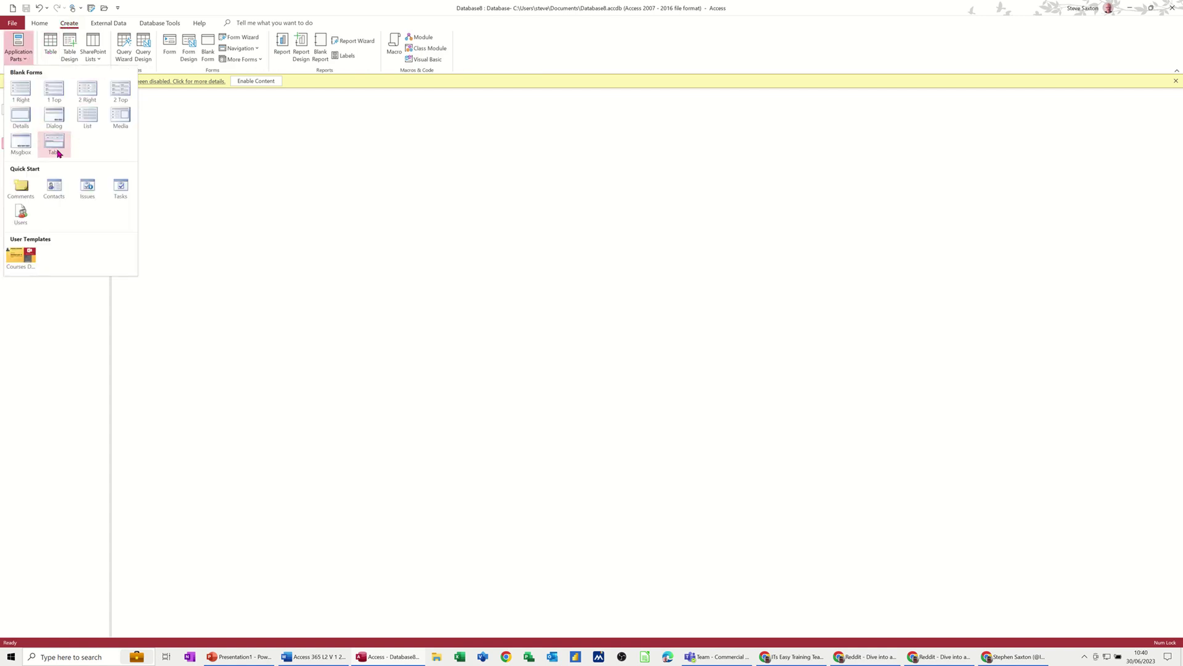
left_click(59, 188)
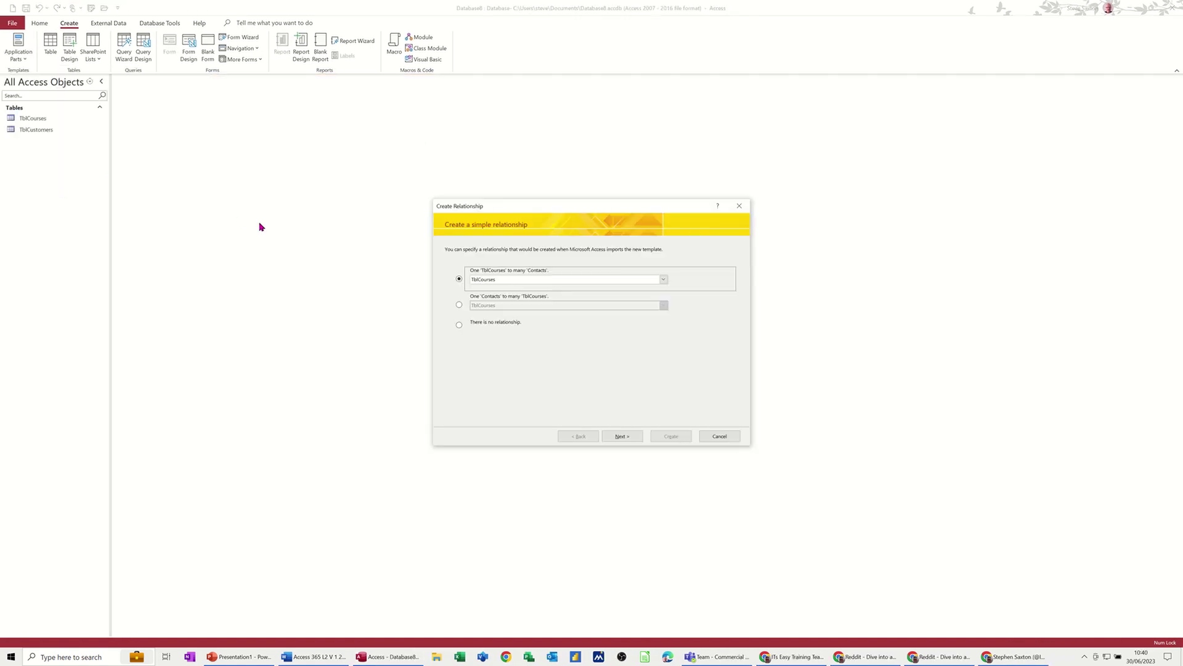
left_click(623, 437)
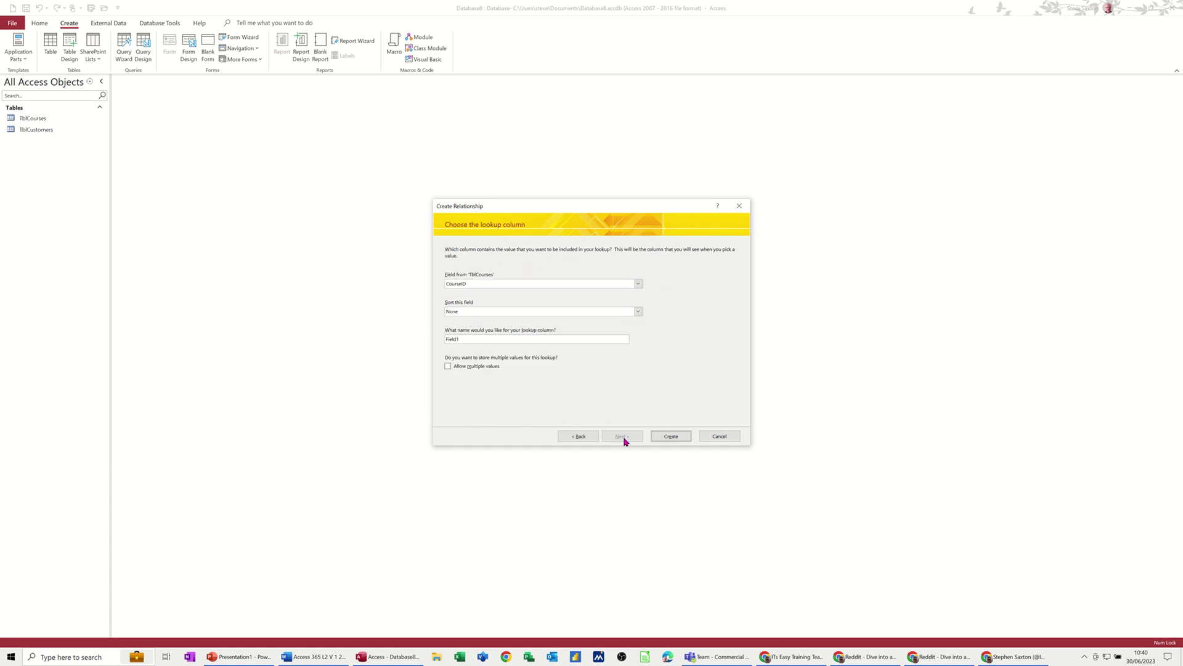
left_click(671, 435)
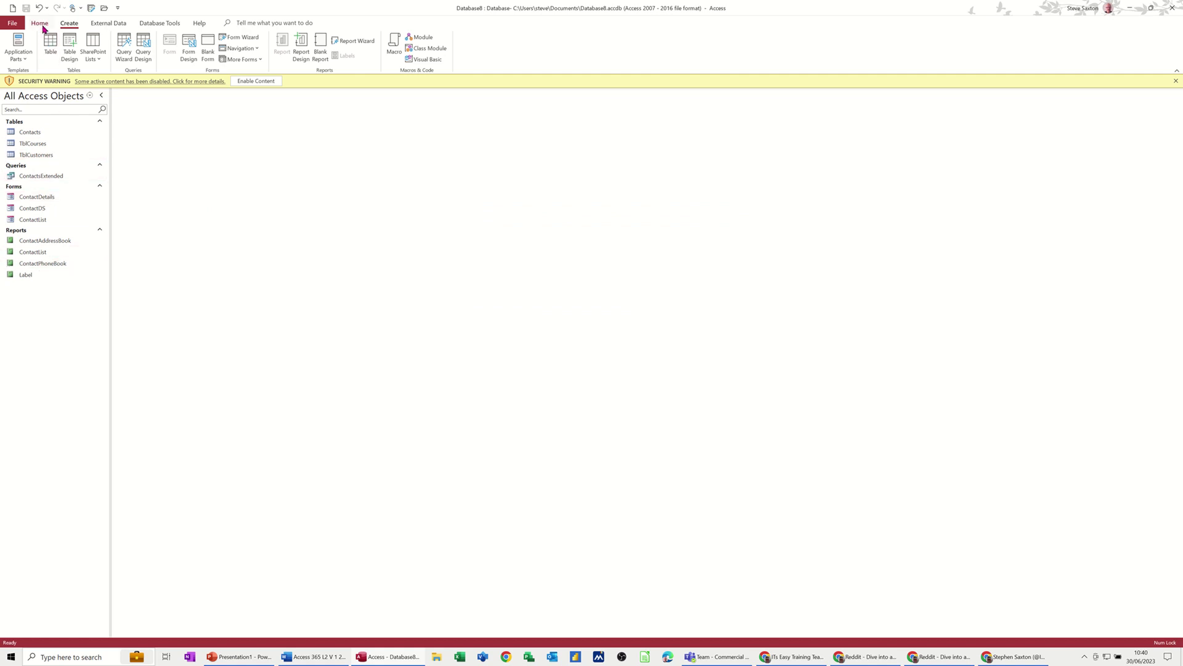
left_click(26, 60)
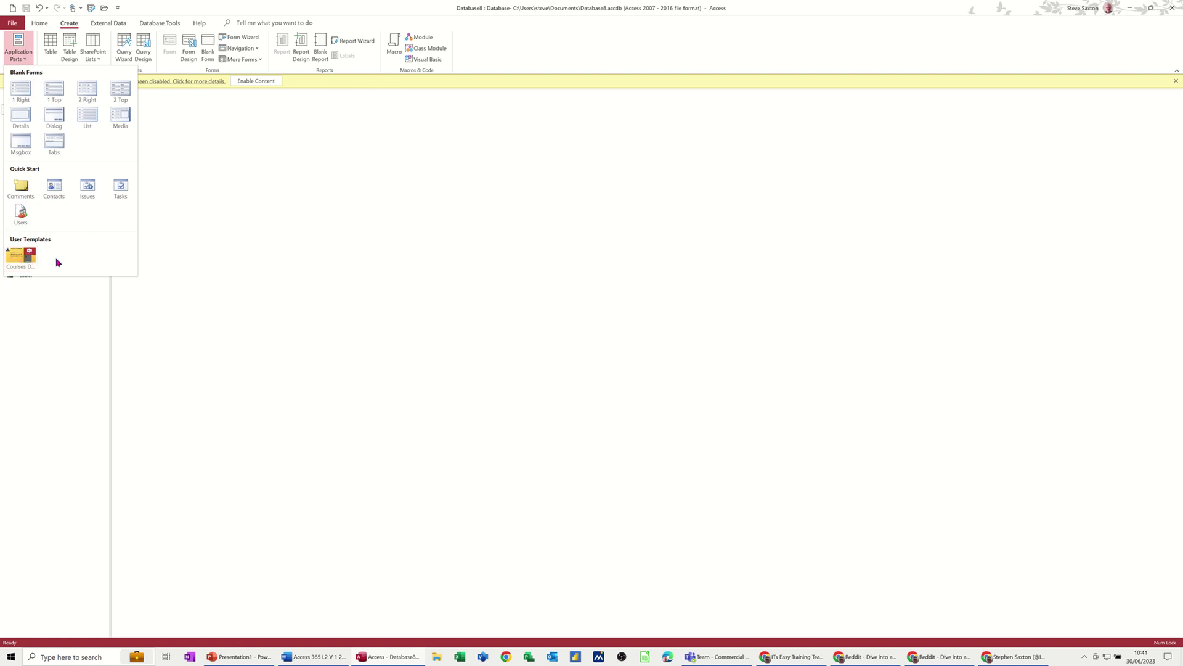
Create blank database Database9.accdb, dismiss the content warning, and close Table1 unsaved.
left_click(178, 259)
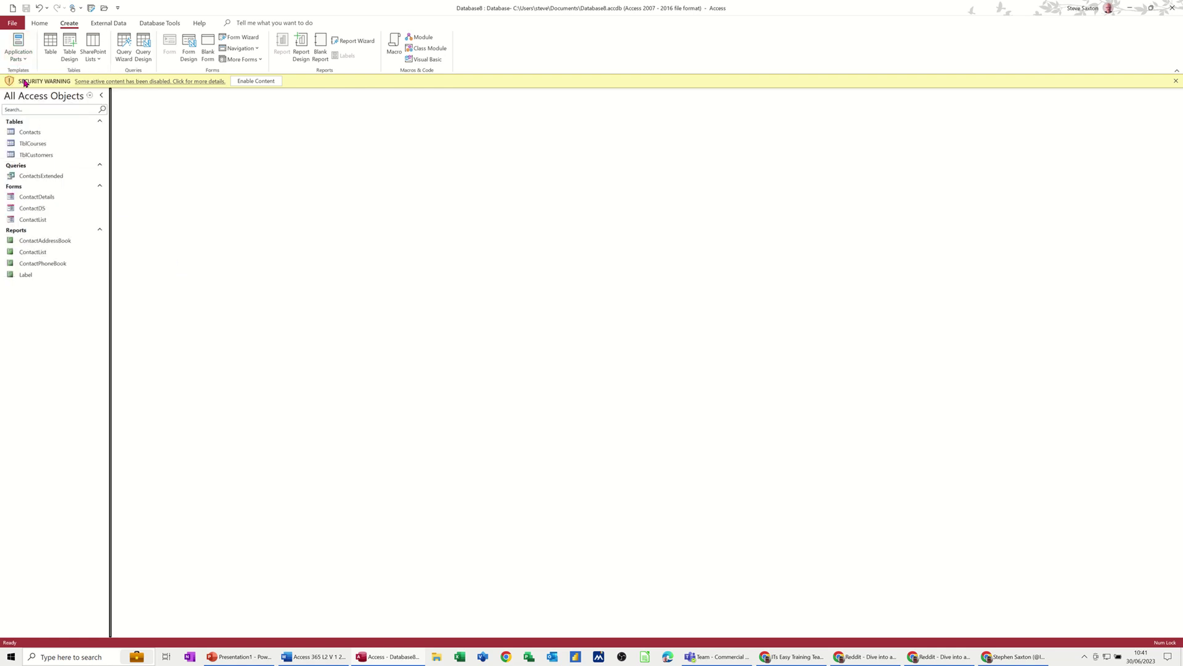
left_click(11, 25)
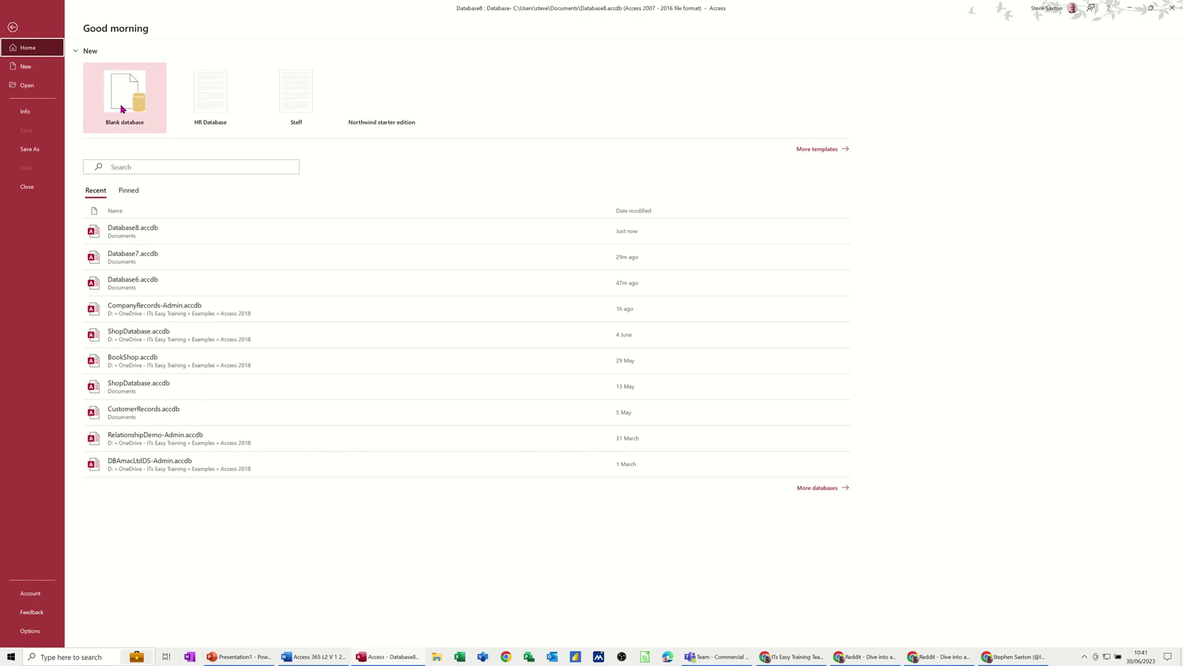
key("Return")
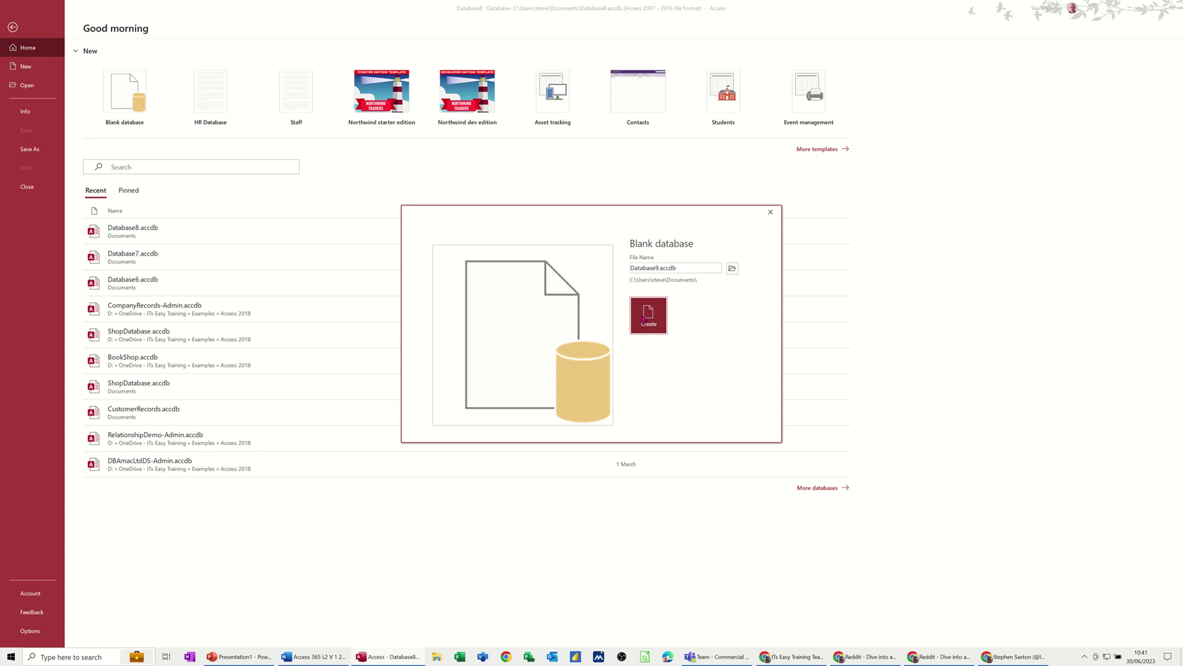
left_click(657, 323)
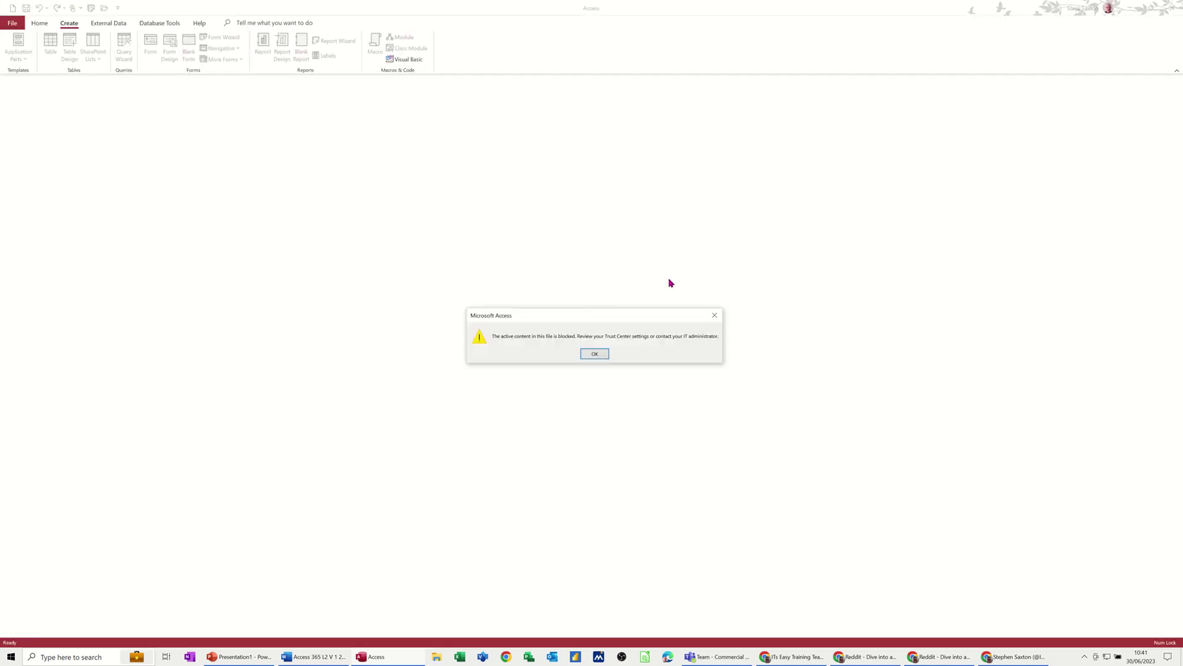
left_click(595, 354)
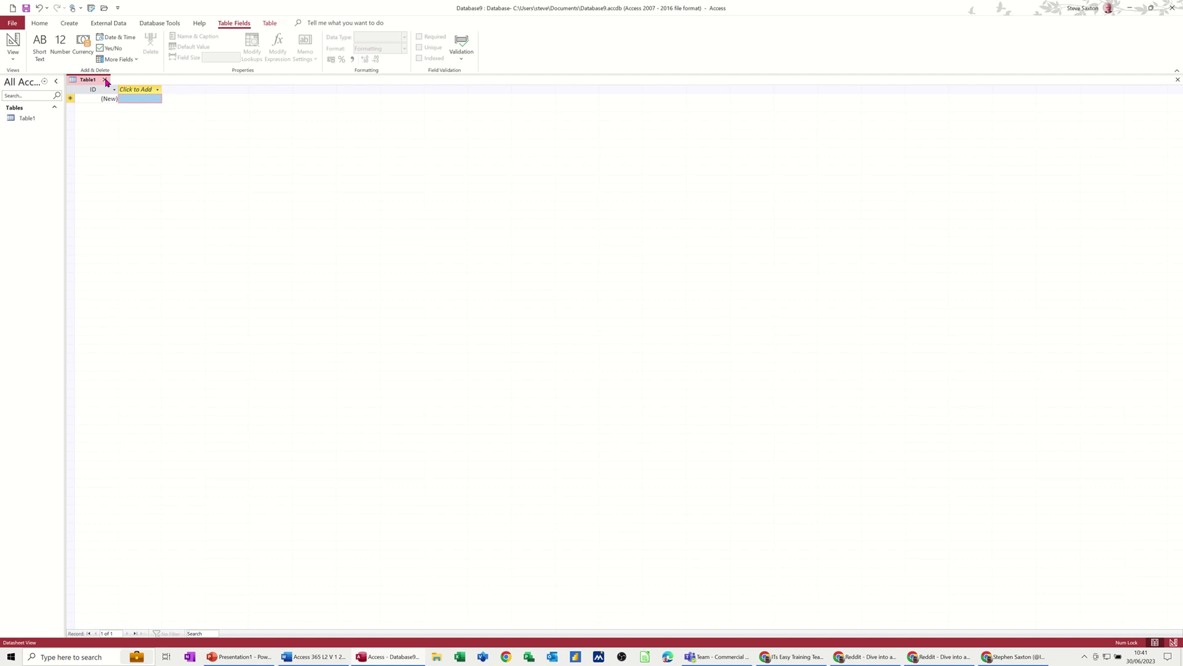
left_click(105, 81)
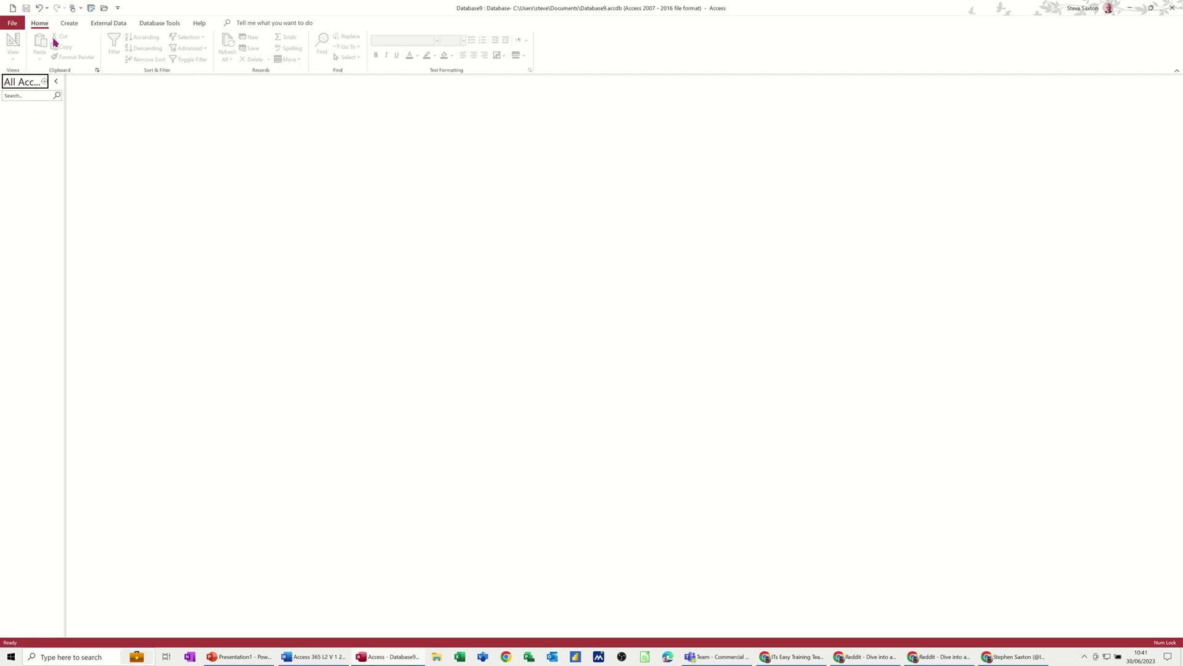
left_click(69, 24)
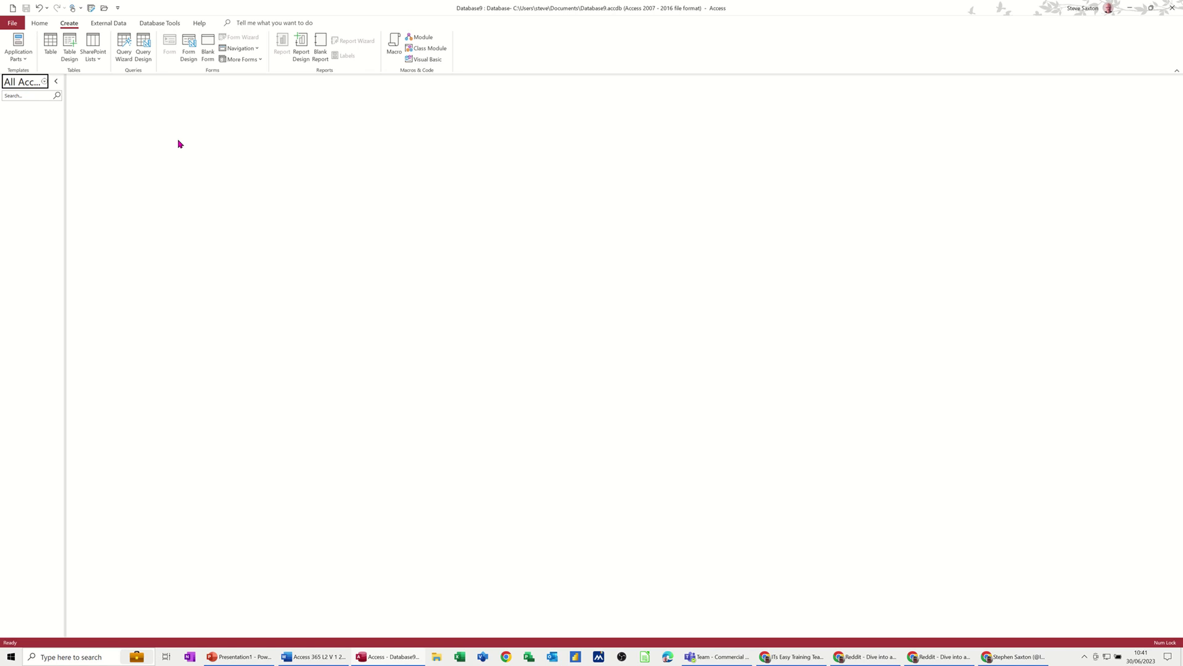
Design a new table with an AutoNumber CustomerID field followed by CustomerName.
left_click(69, 43)
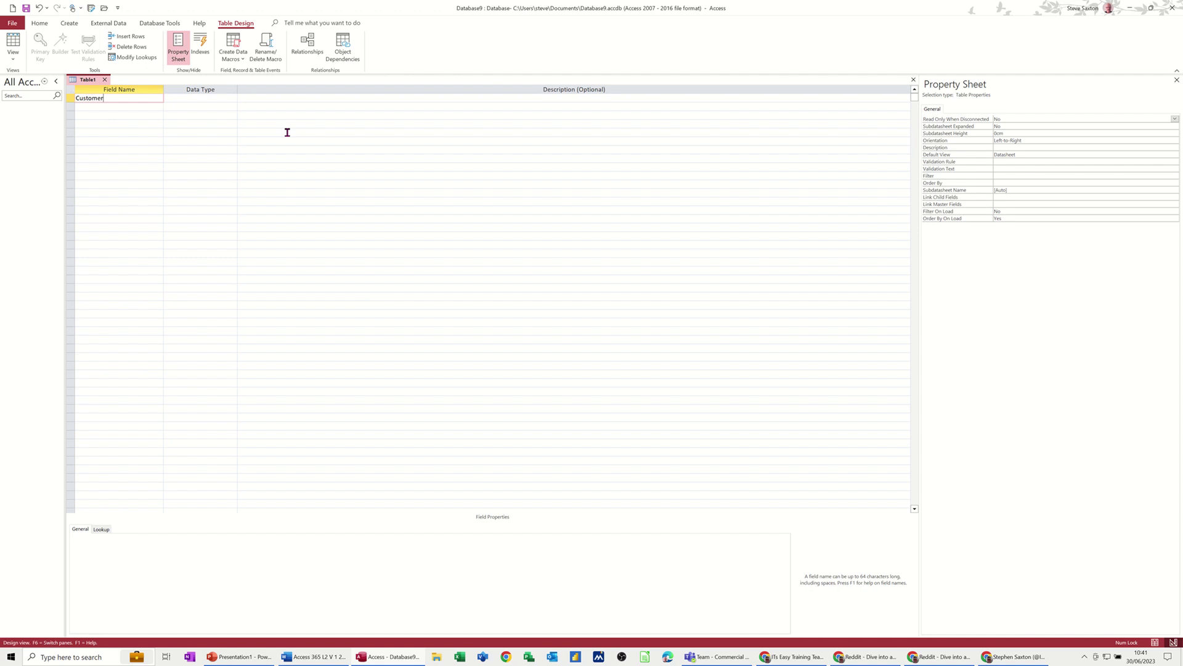
type("CustomerID")
key("Tab")
type("a")
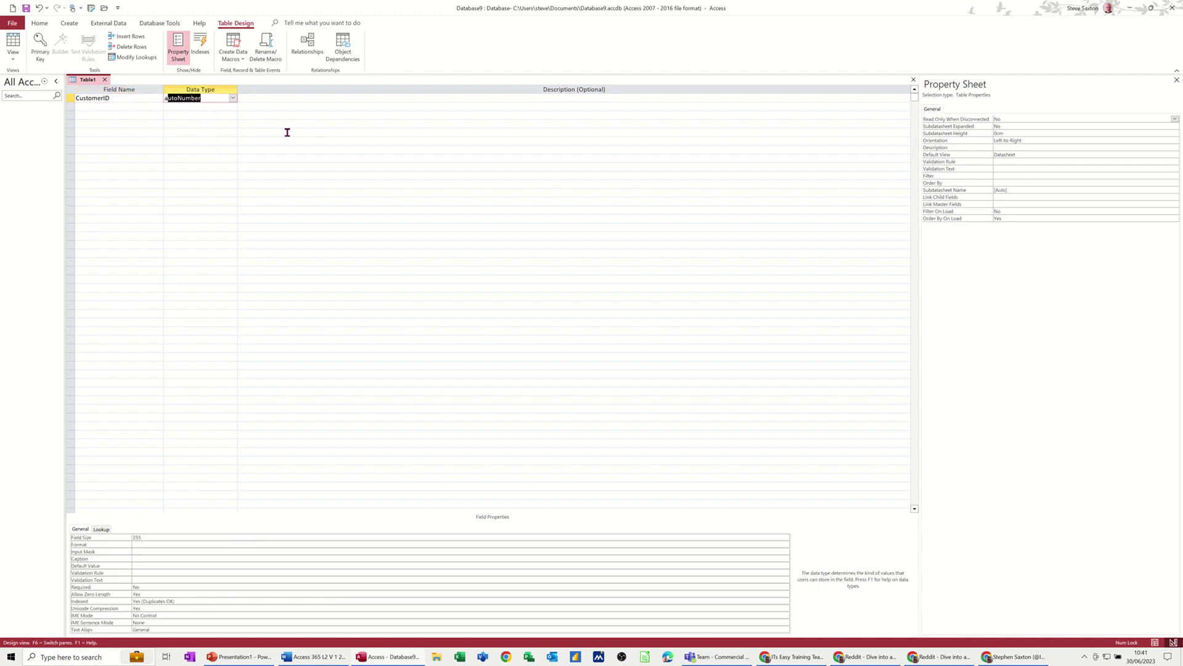
left_click(123, 106)
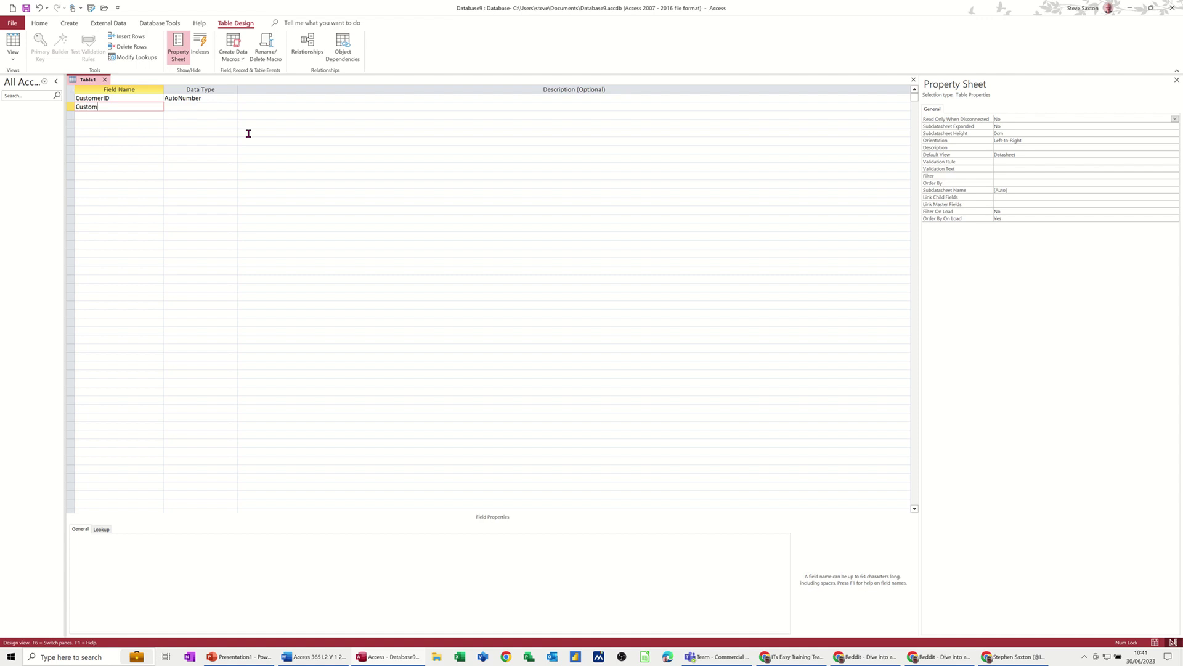
key("Tab")
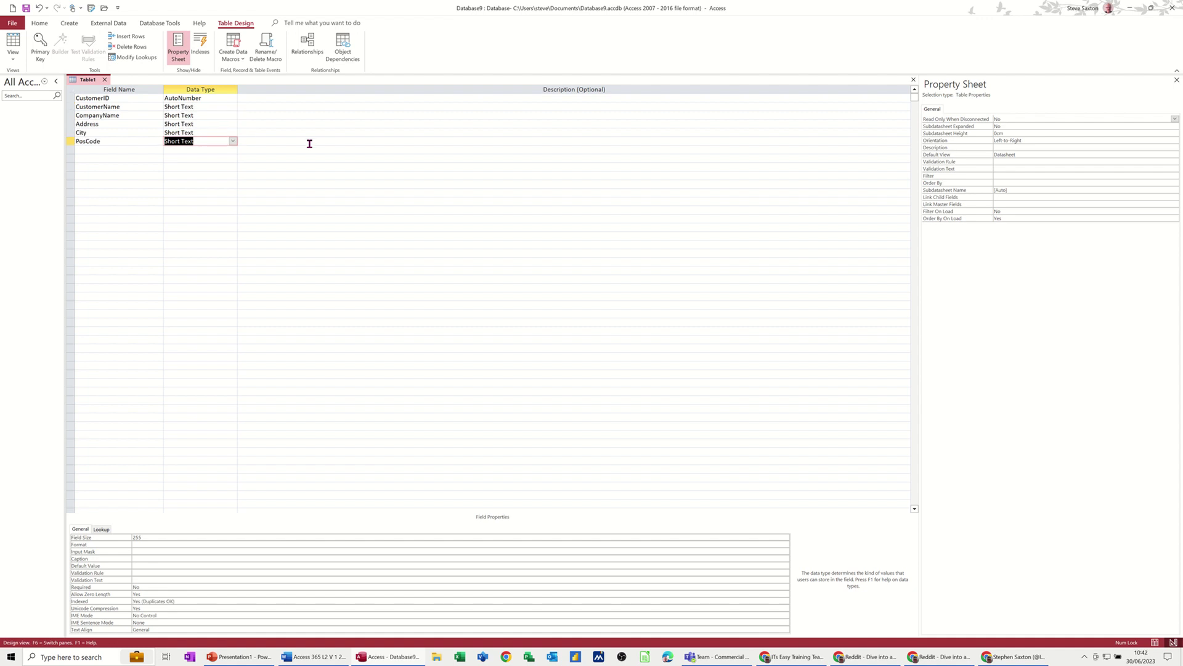
Make CustomerID the primary key and save the table as TblCustomers.
left_click(99, 98)
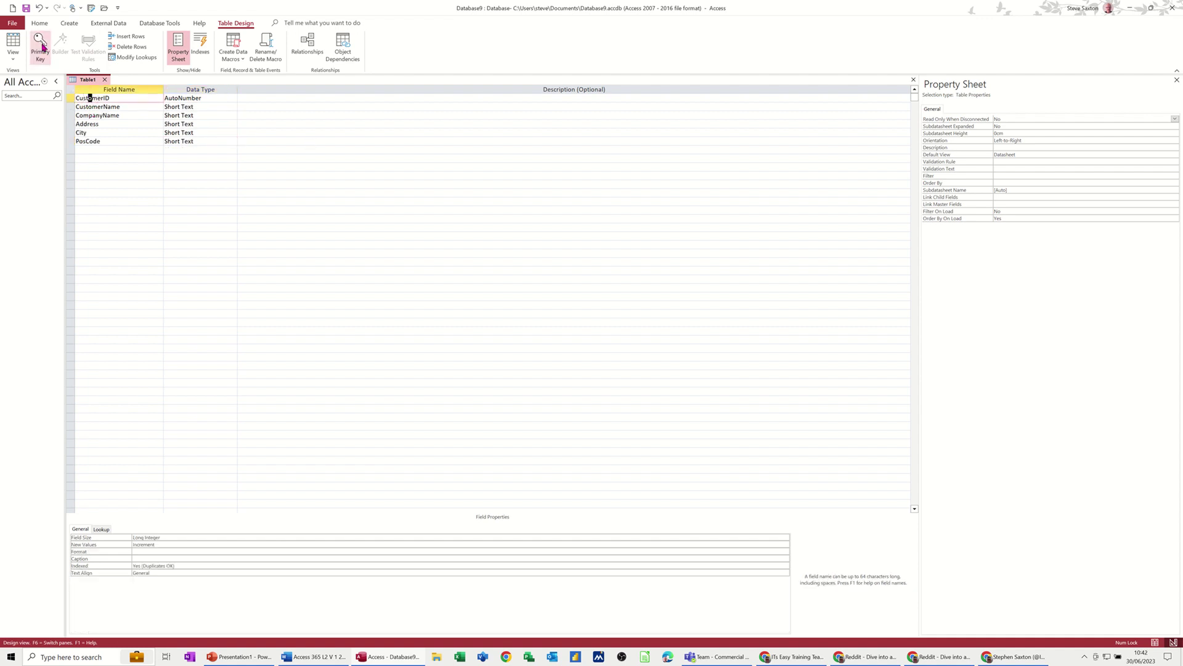
left_click(44, 49)
left_click(25, 8)
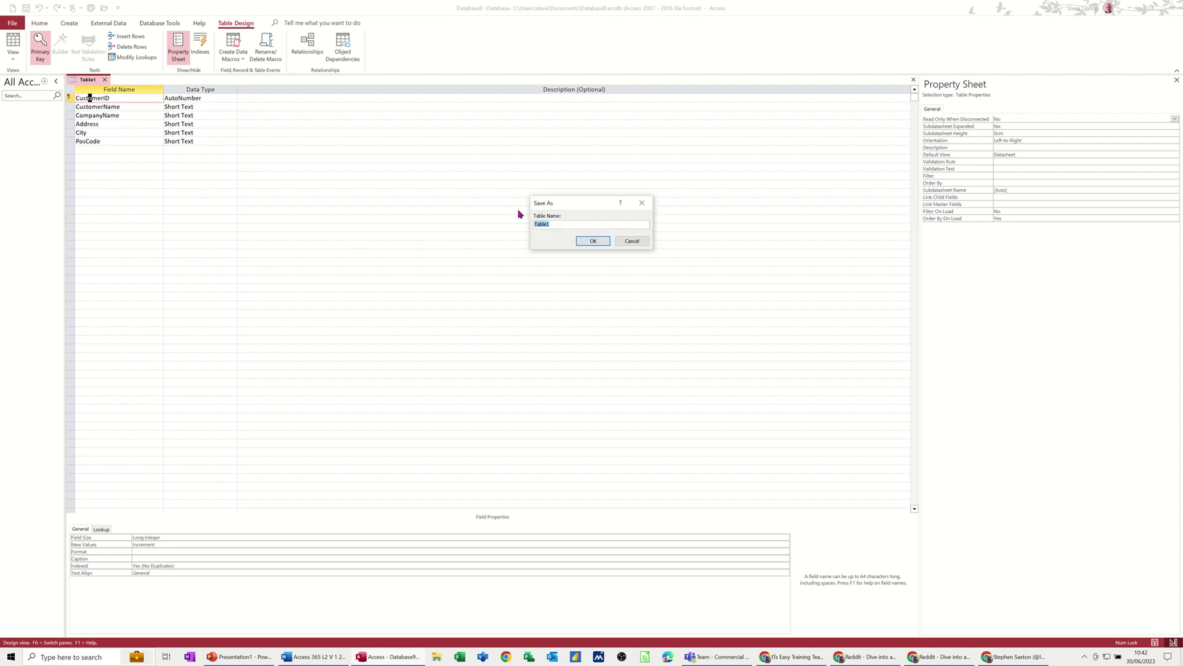
left_click_drag(558, 202, 382, 175)
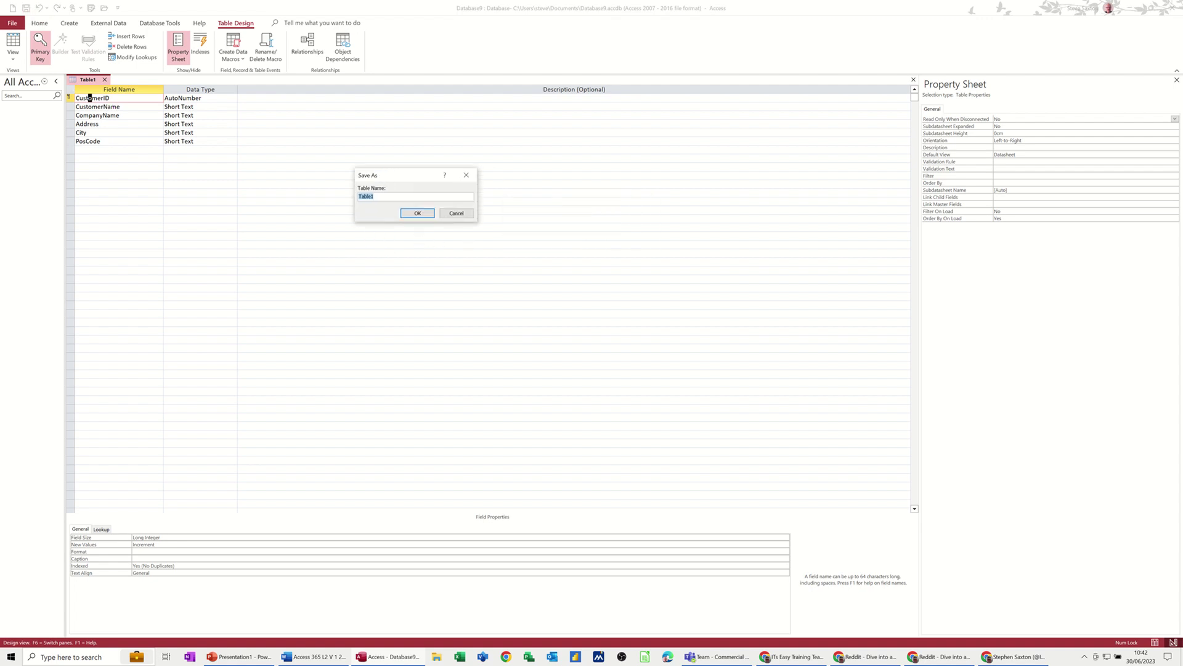
type("Tb")
left_click(417, 213)
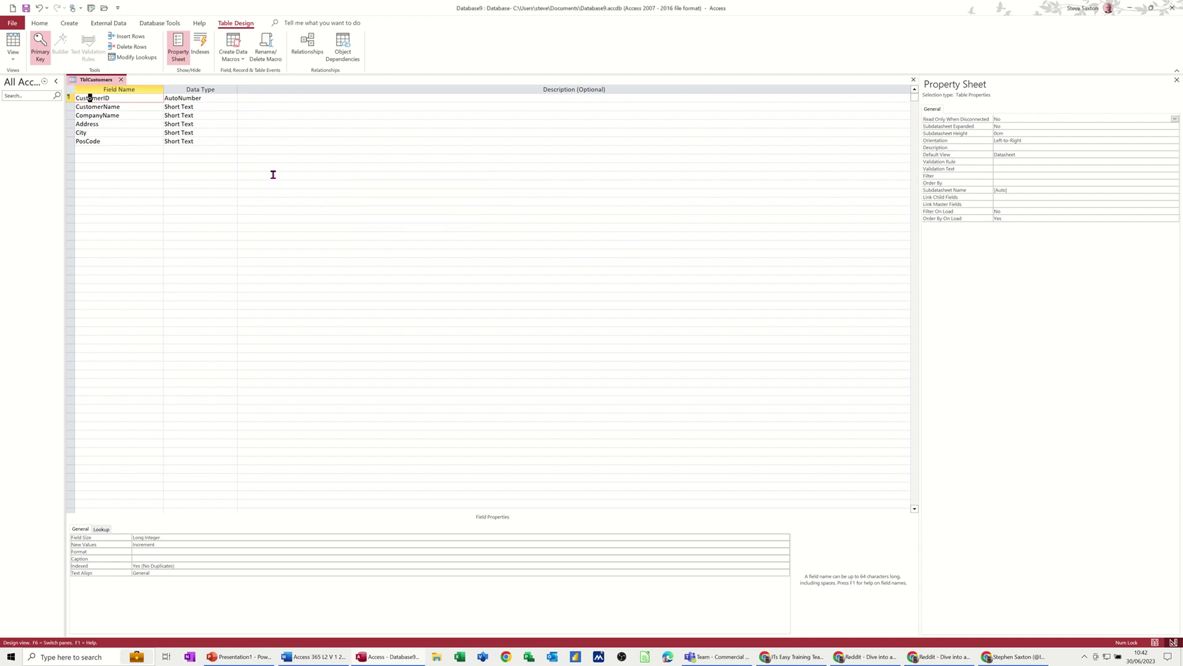
Close TblCustomers and design a new table with an AutoNumber CourseID field.
left_click(121, 80)
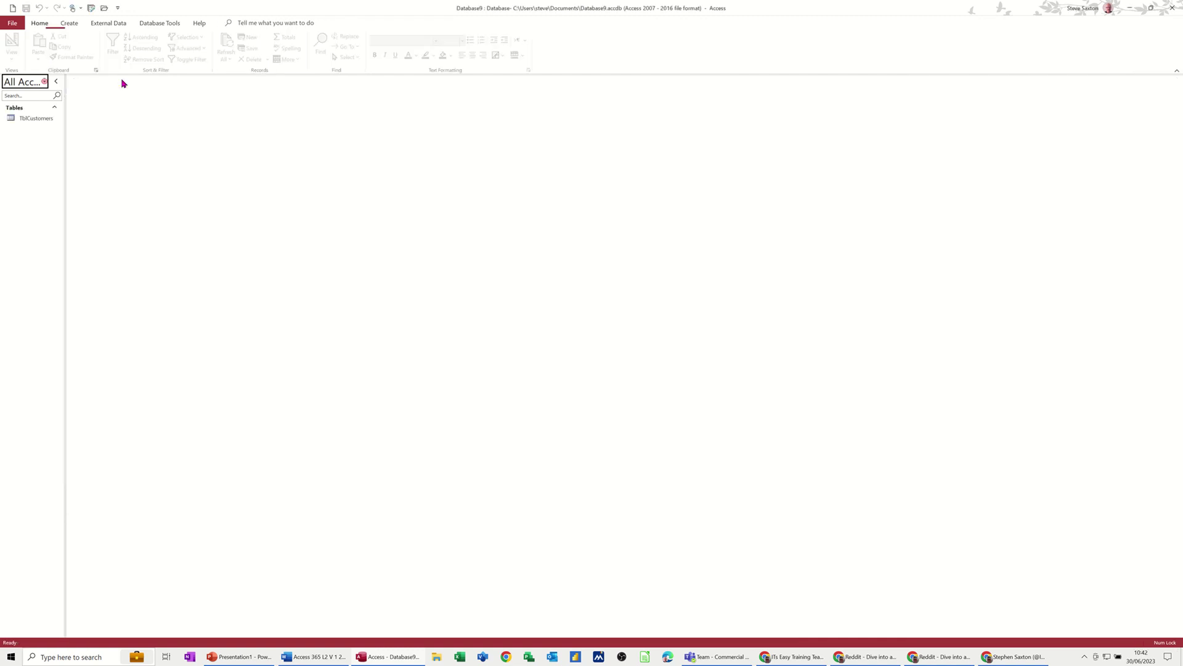
left_click(68, 24)
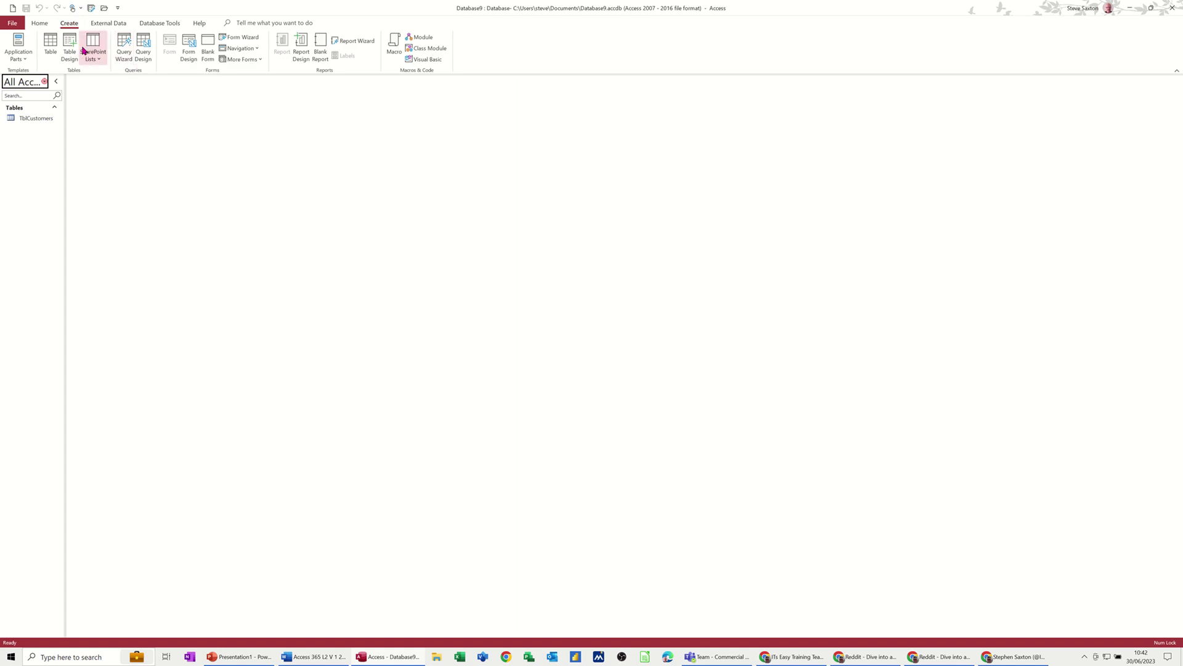
left_click(69, 46)
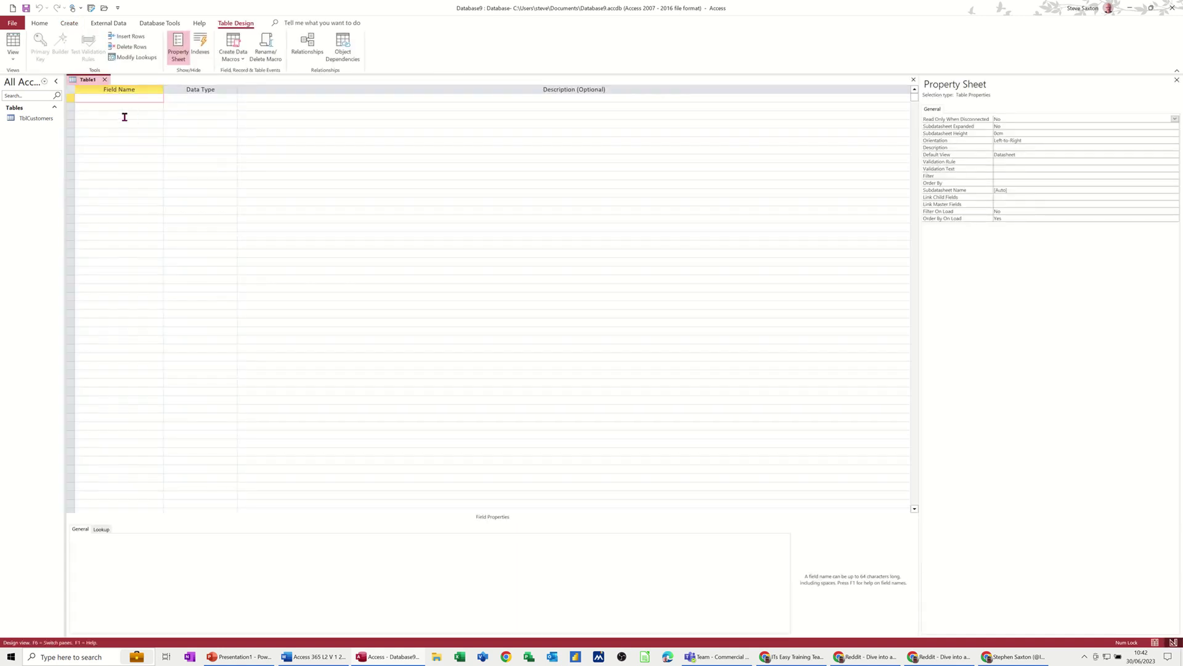
type("CourseID")
key("Tab")
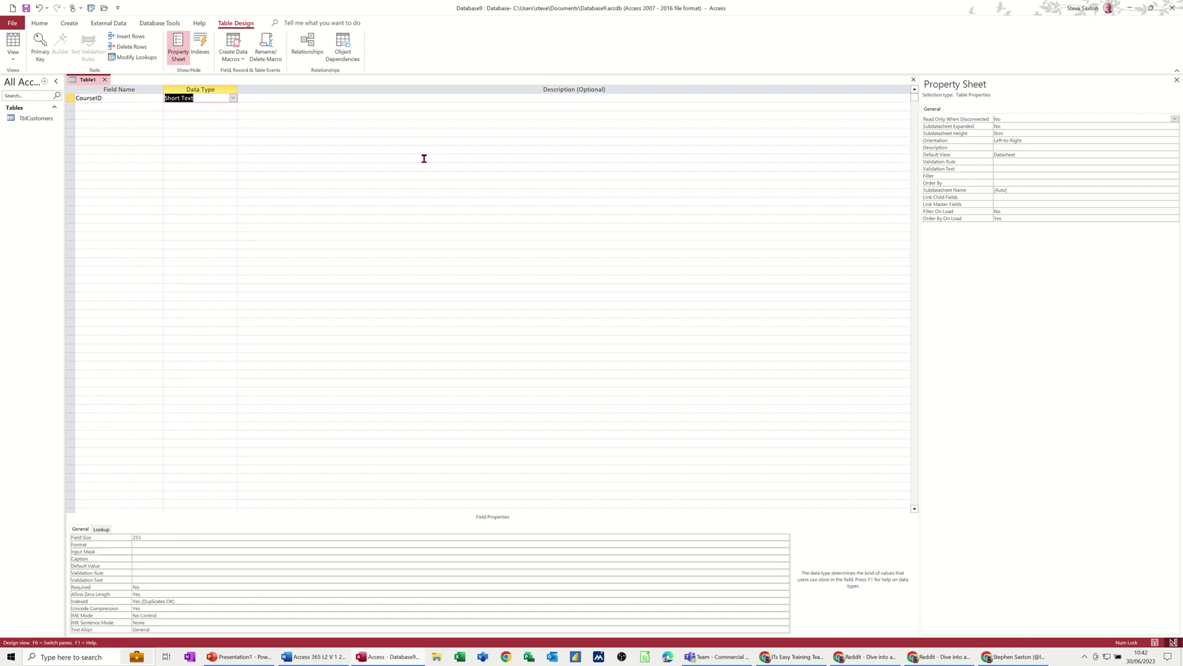
type("autoNumber")
left_click(111, 106)
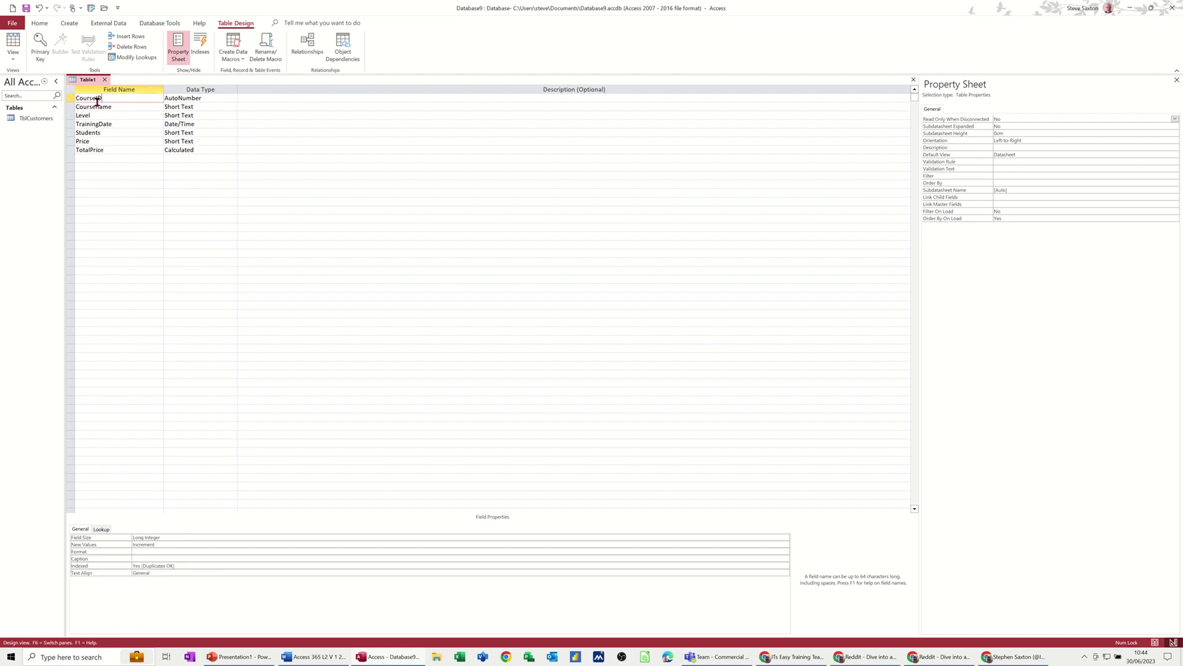
Make CourseID the primary key and save the table as TblCourses.
left_click(40, 46)
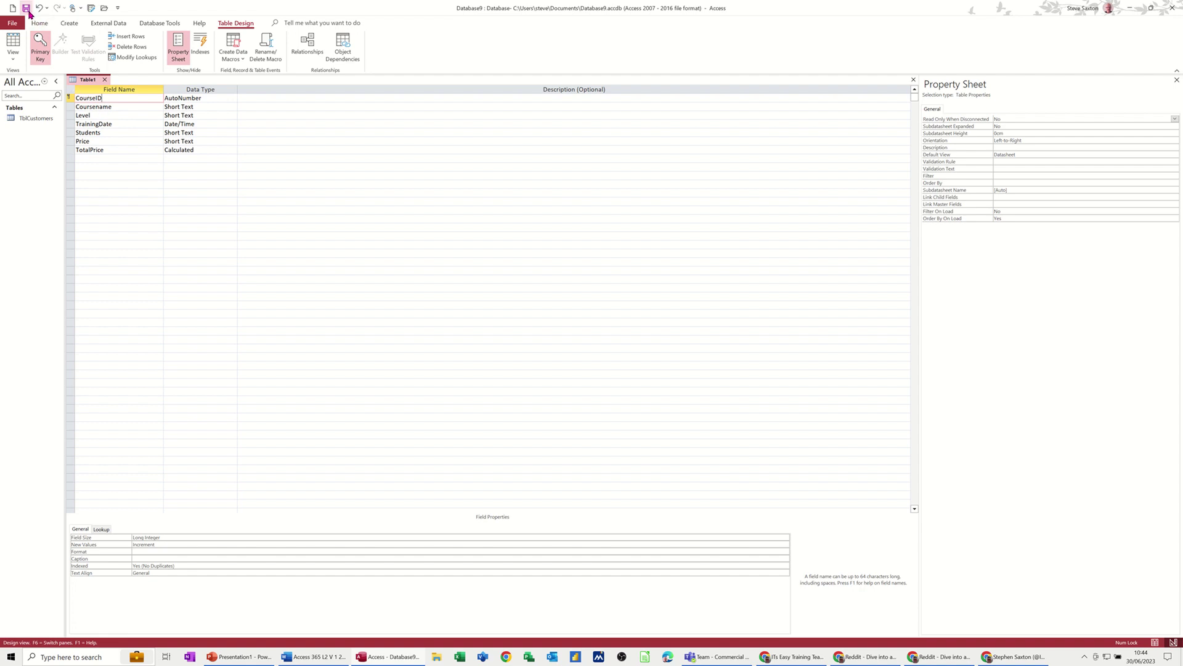
left_click(26, 8)
type("TblCourses")
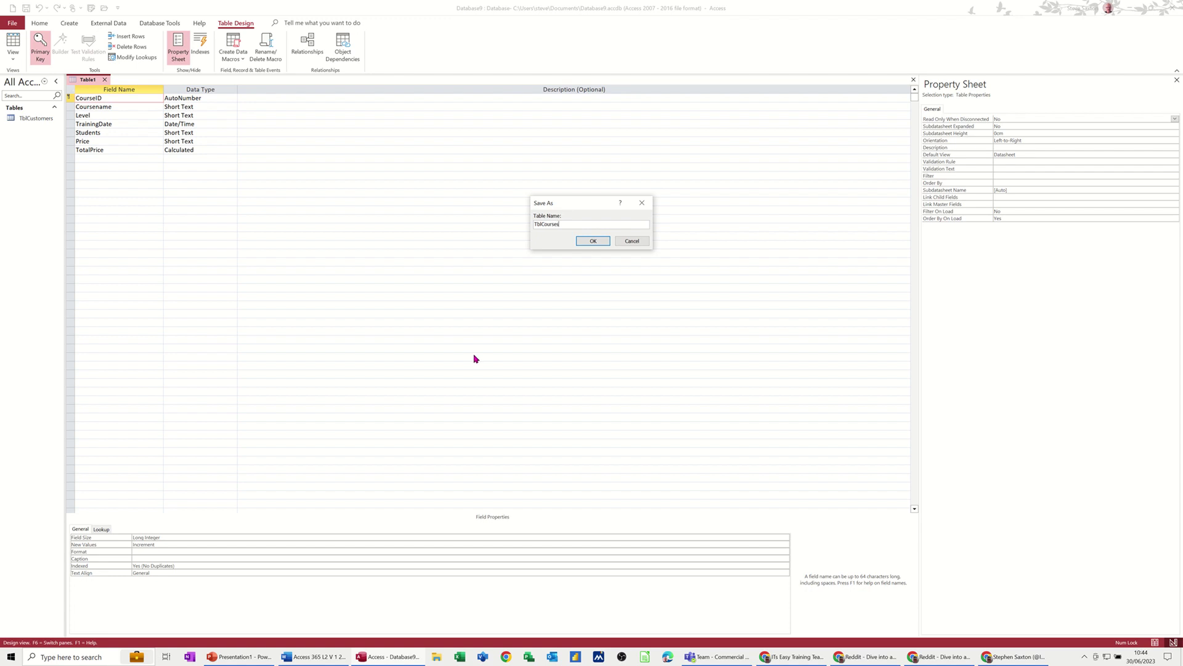
left_click(584, 241)
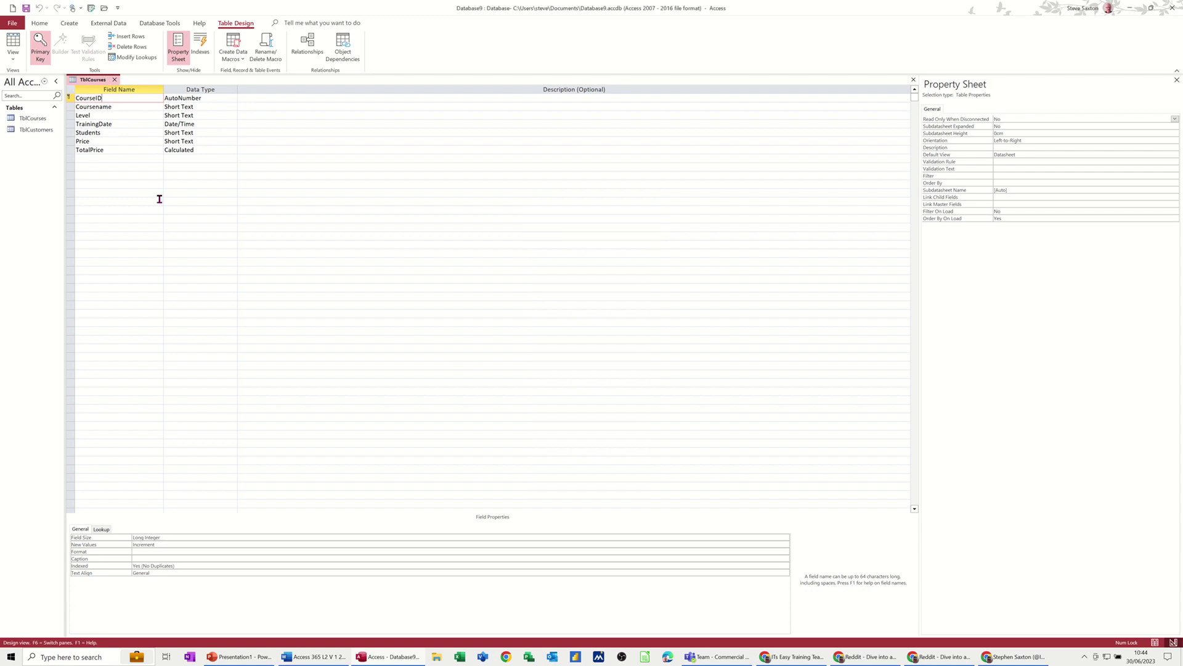
Add a CustomerID field of type Number below TotalPrice.
left_click(109, 159)
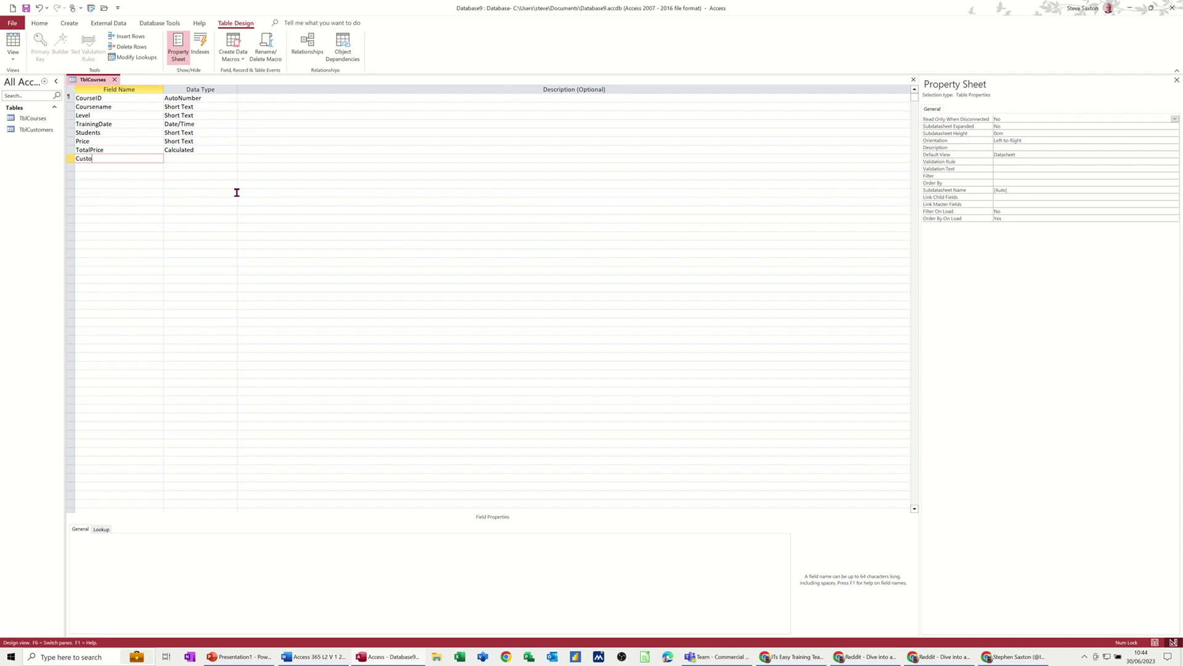
key("Tab")
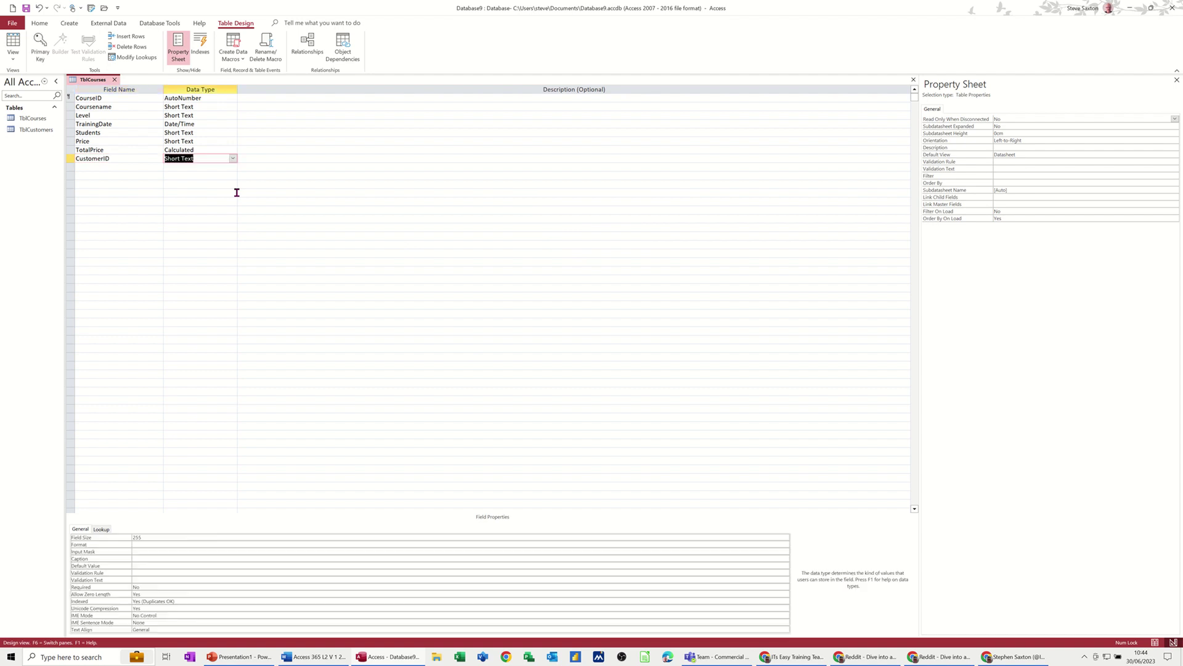
type("number")
left_click(161, 167)
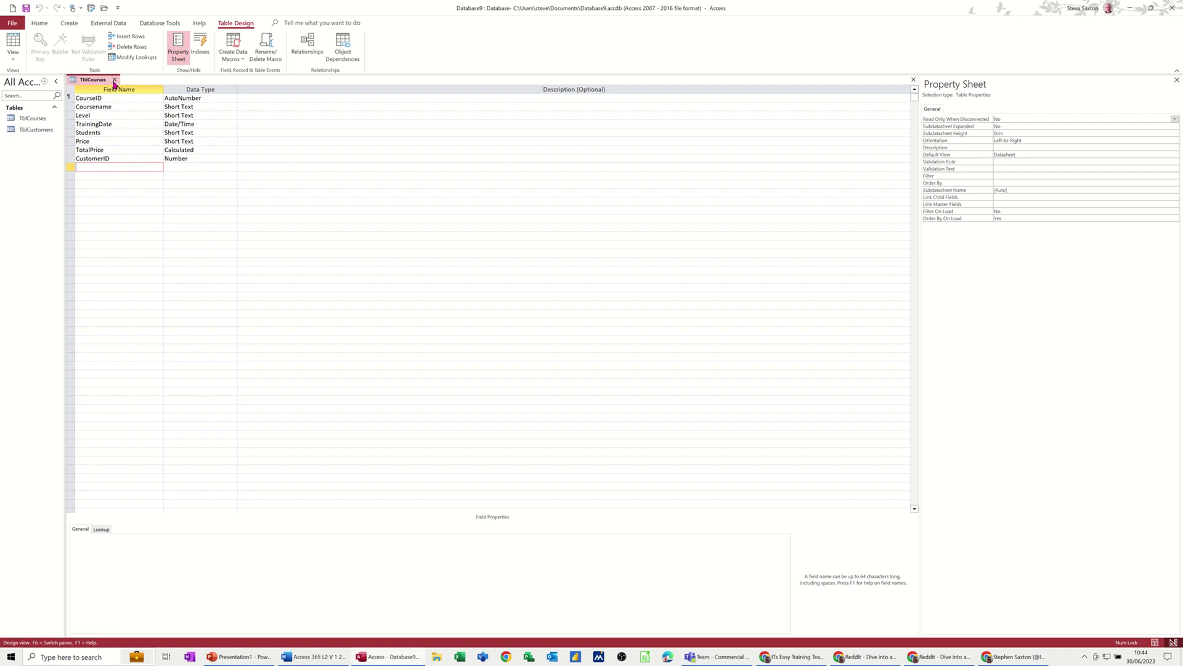
Close TblCourses, then open TblCustomers in Design View and close it.
left_click(114, 80)
left_click(32, 131)
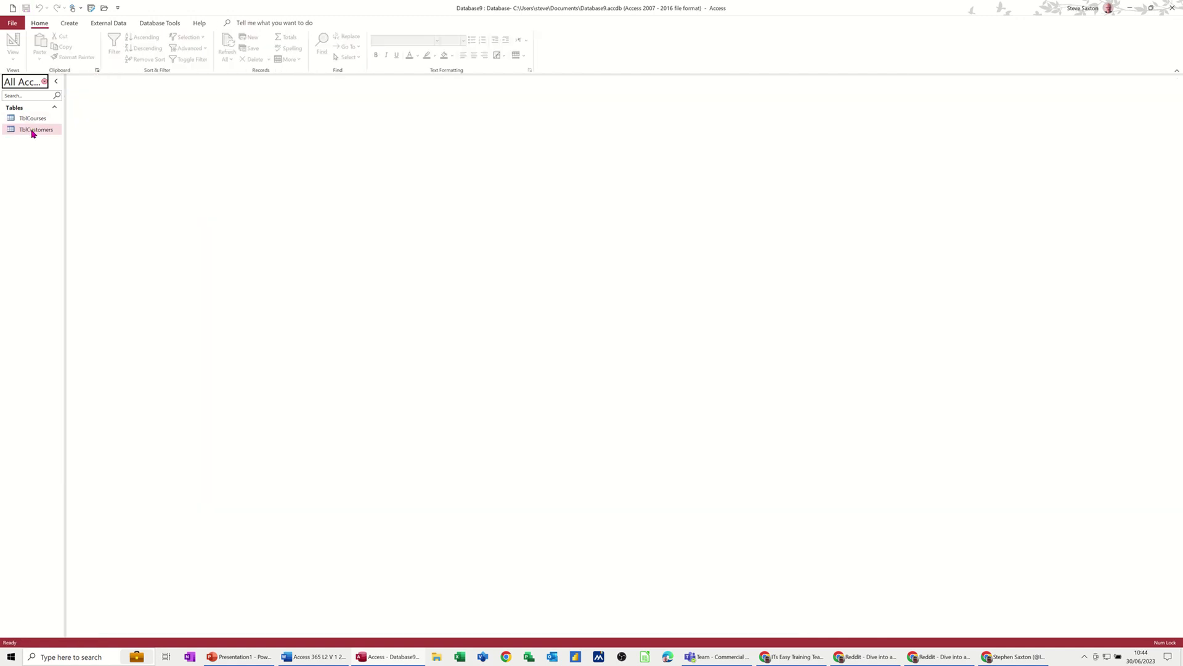
right_click(33, 133)
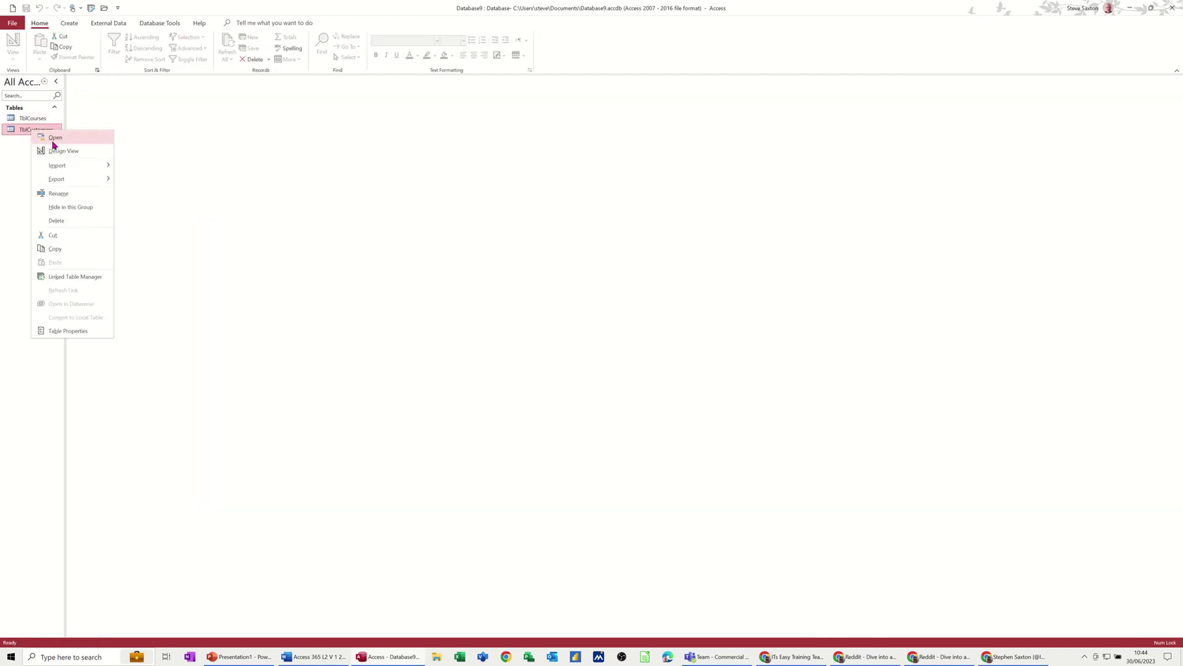
left_click(59, 151)
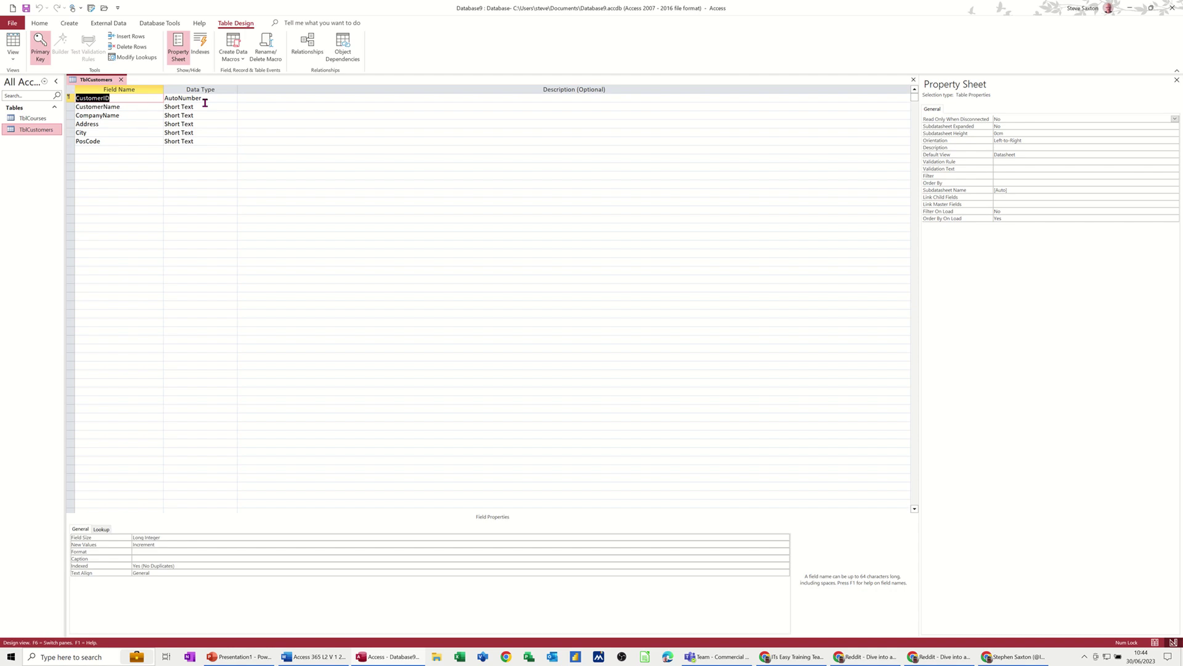
left_click(120, 80)
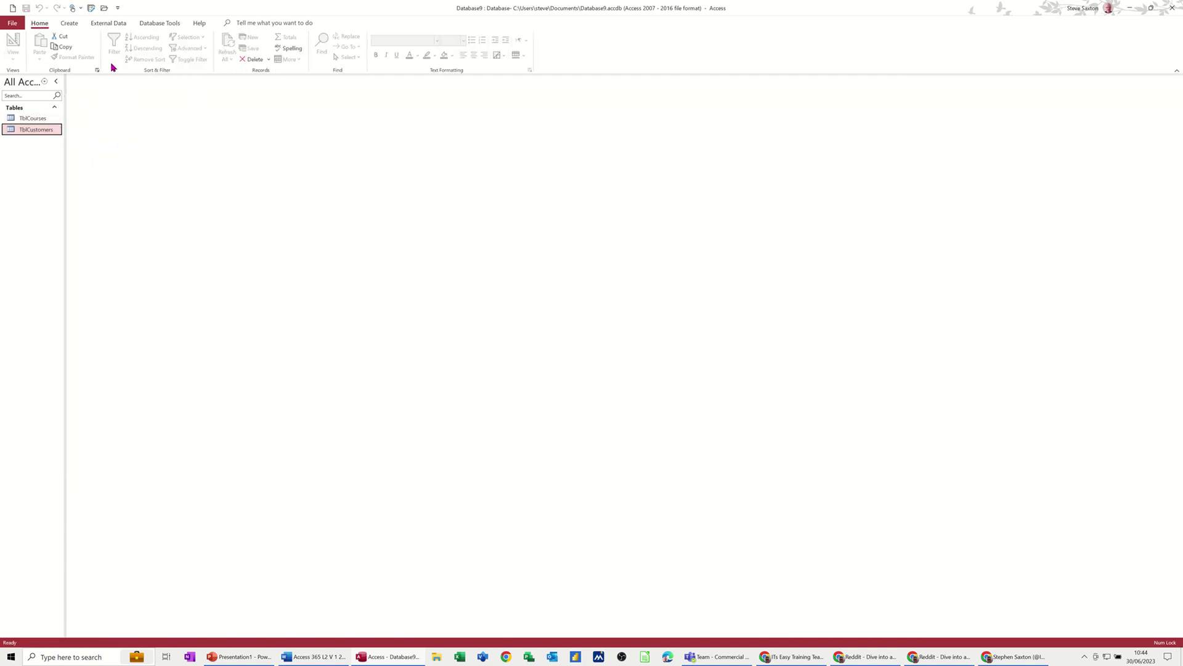
Place TblCustomers and TblCourses side by side in the Relationships layout, showing all fields.
left_click(147, 23)
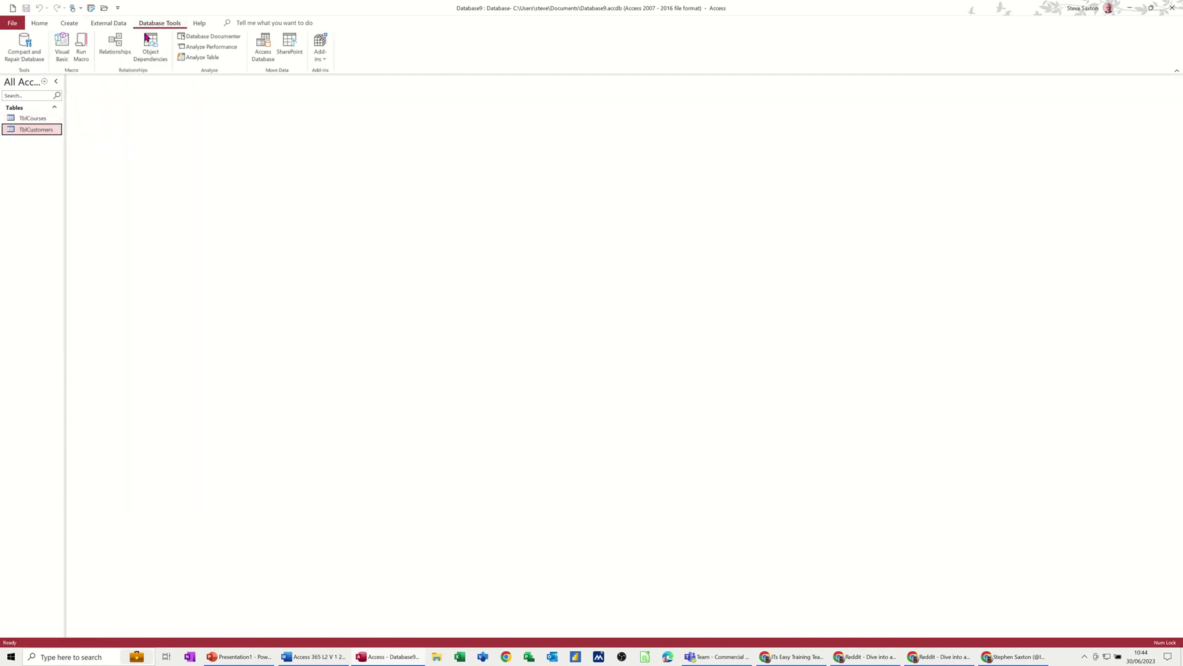
left_click(113, 43)
left_click_drag(37, 120, 131, 111)
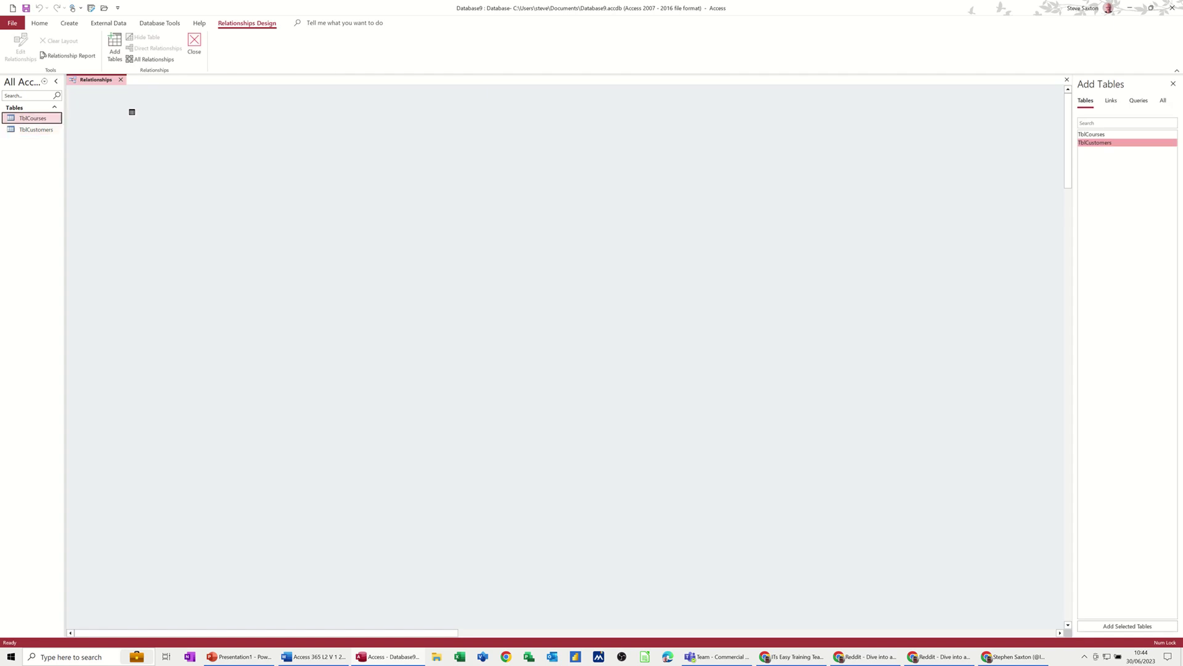
left_click_drag(254, 146, 253, 146)
left_click_drag(35, 129, 137, 129)
left_click_drag(281, 199, 286, 236)
left_click_drag(173, 185, 174, 207)
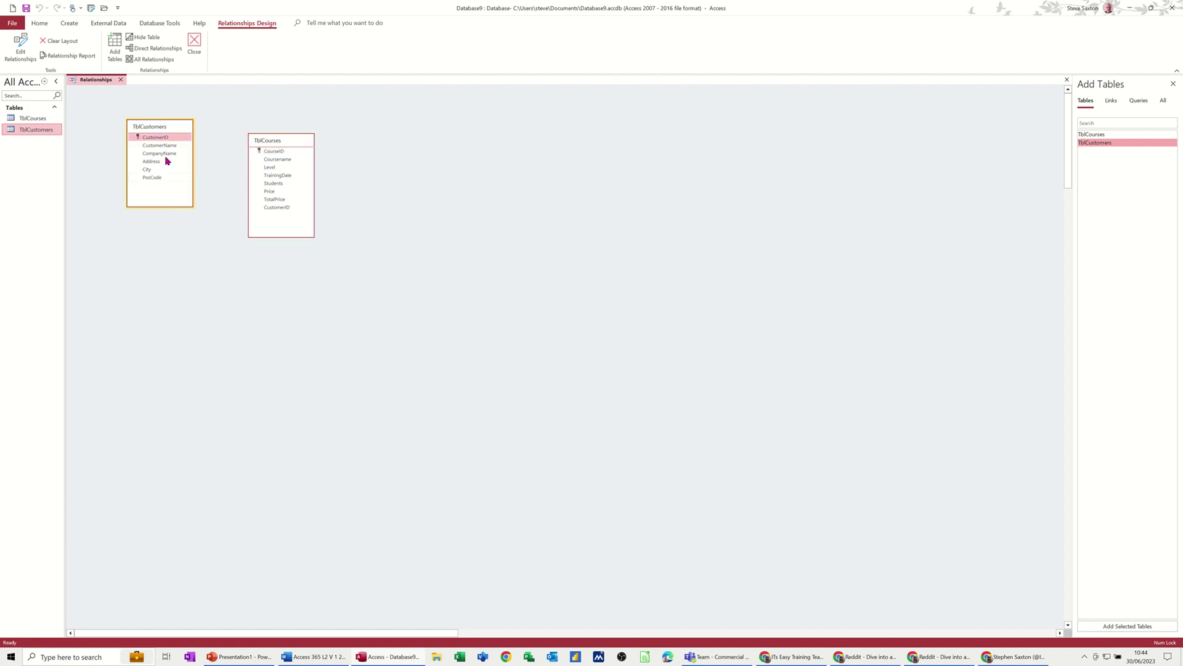
Link CustomerID to CustomerID with referential integrity enforced, then save and close the layout.
left_click(151, 138)
left_click_drag(151, 139, 266, 213)
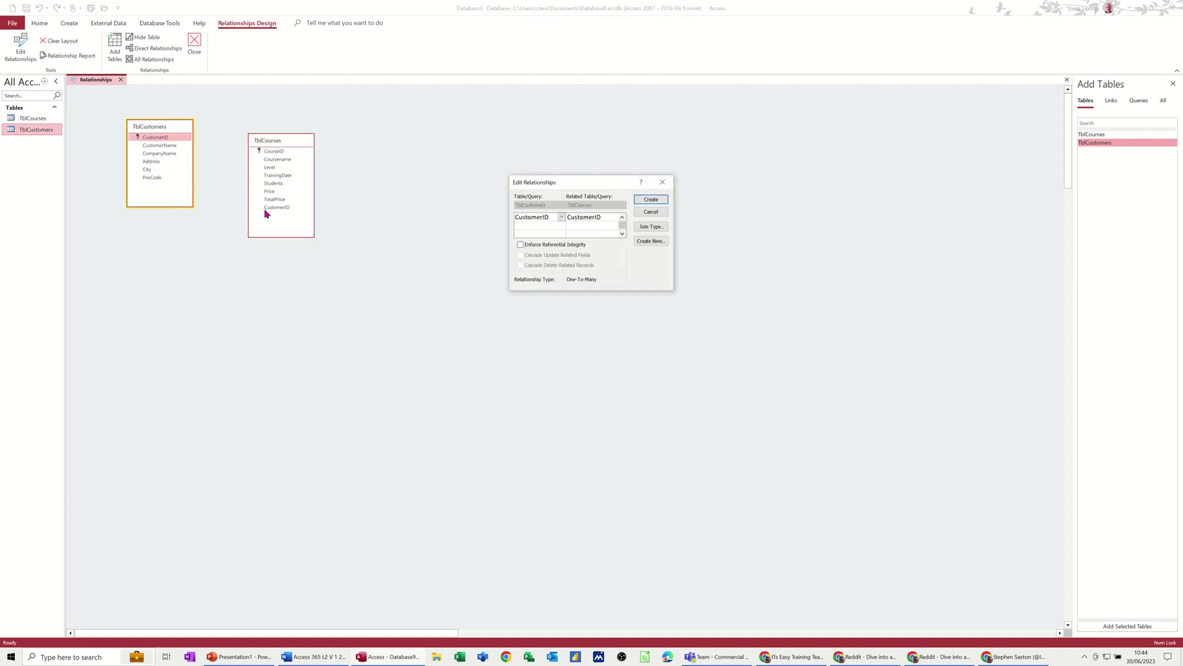
left_click(521, 245)
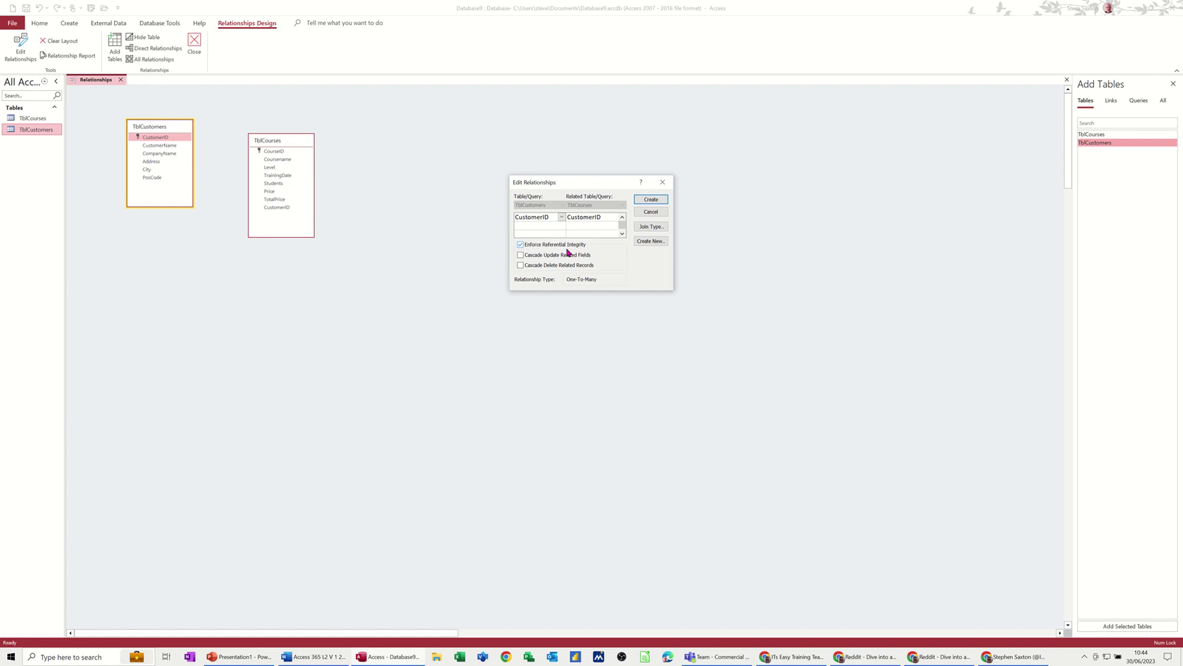
left_click(651, 200)
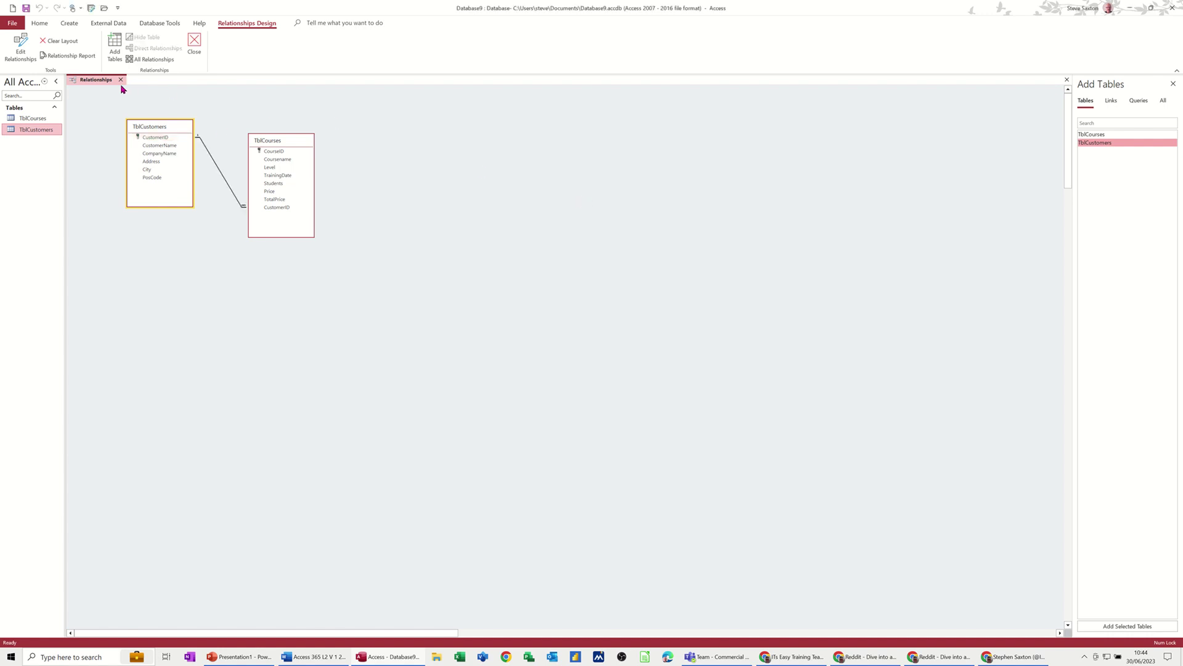
left_click(26, 8)
left_click(195, 44)
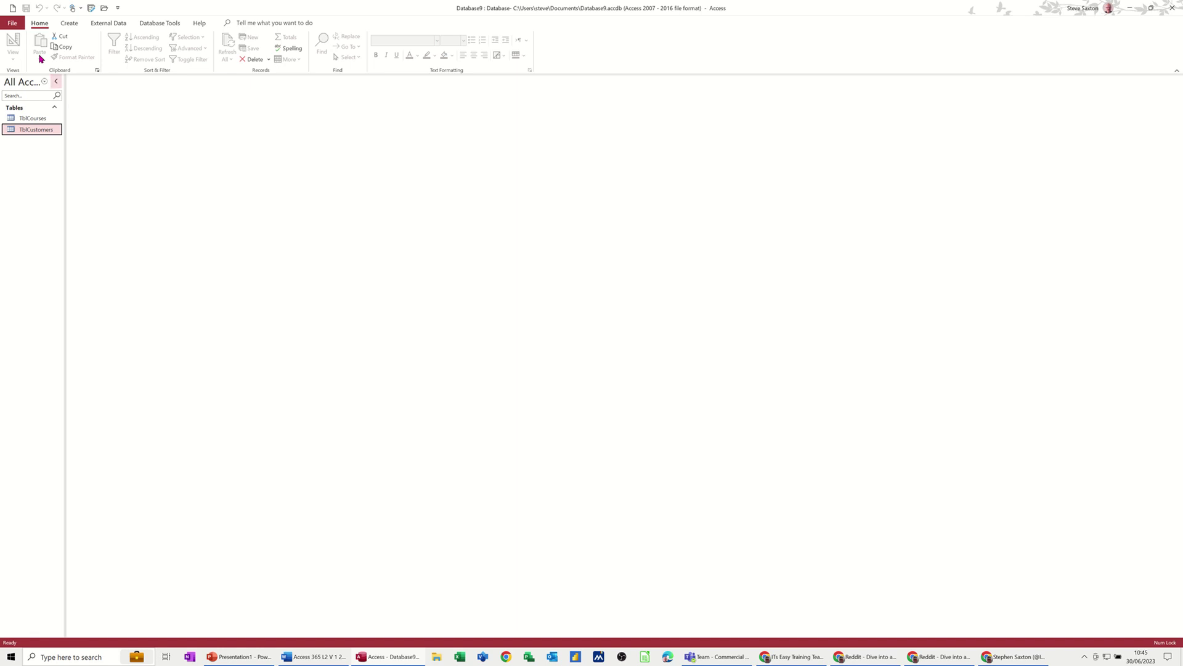
Save the database as a Template (*.accdt) and enter Training Database as its name.
left_click(12, 24)
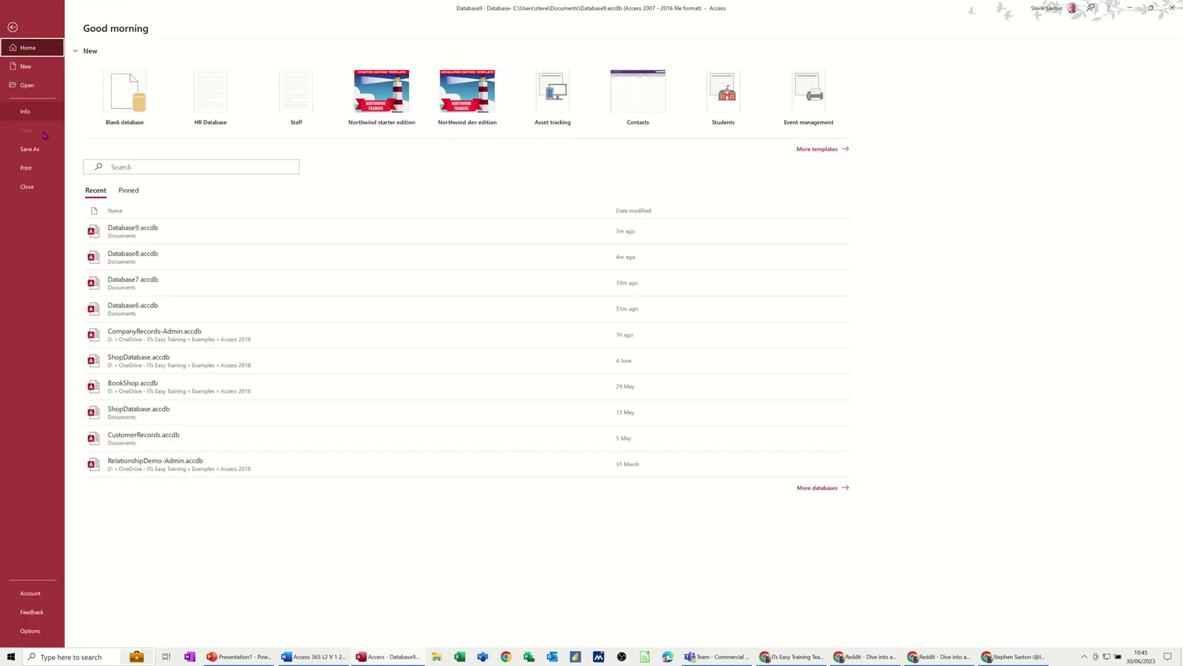
left_click(39, 150)
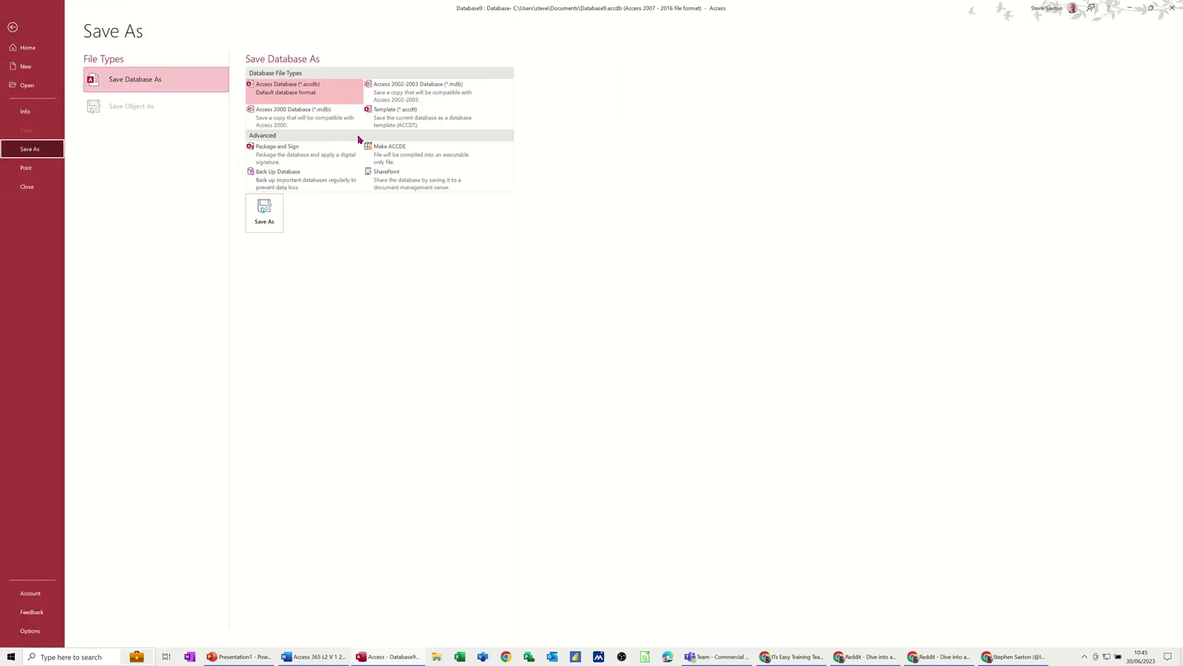
left_click(400, 122)
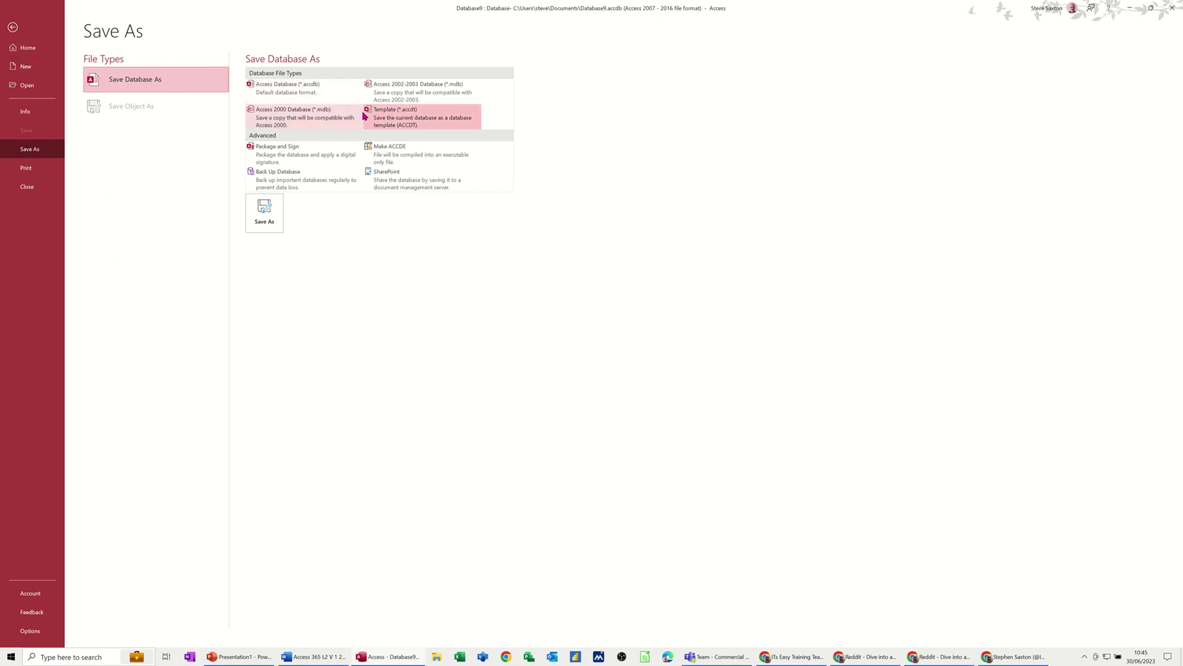
left_click(280, 209)
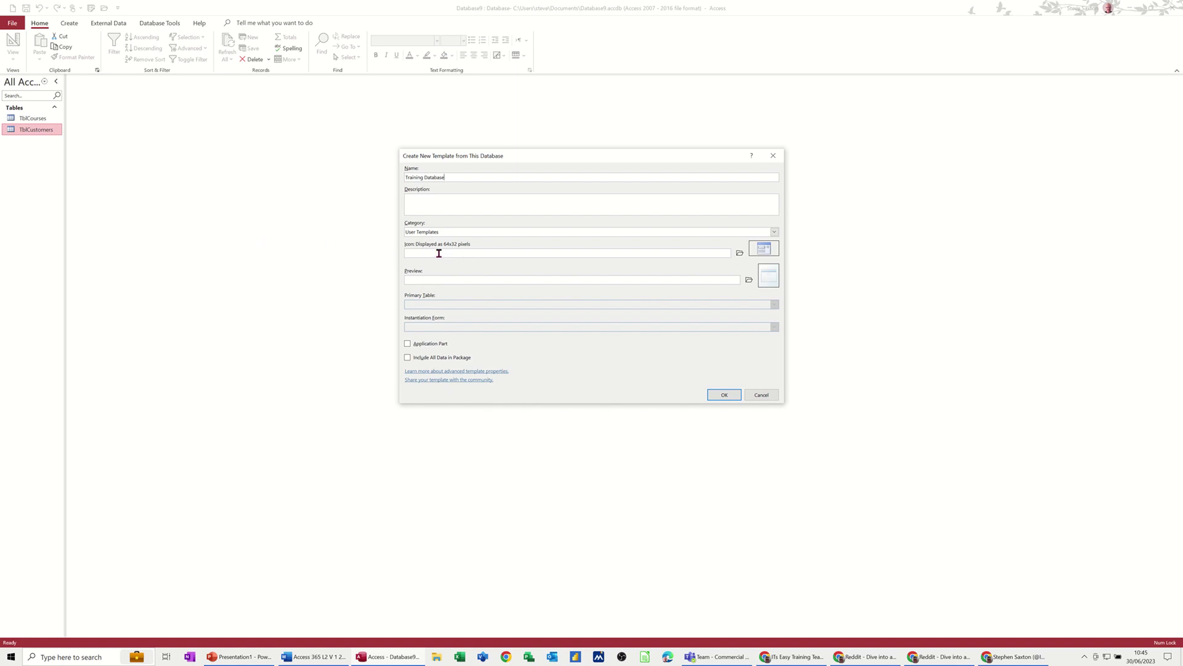
Set the template icon to Access calculations (1).png from the My Business Project > Thumbnails folder.
left_click(739, 254)
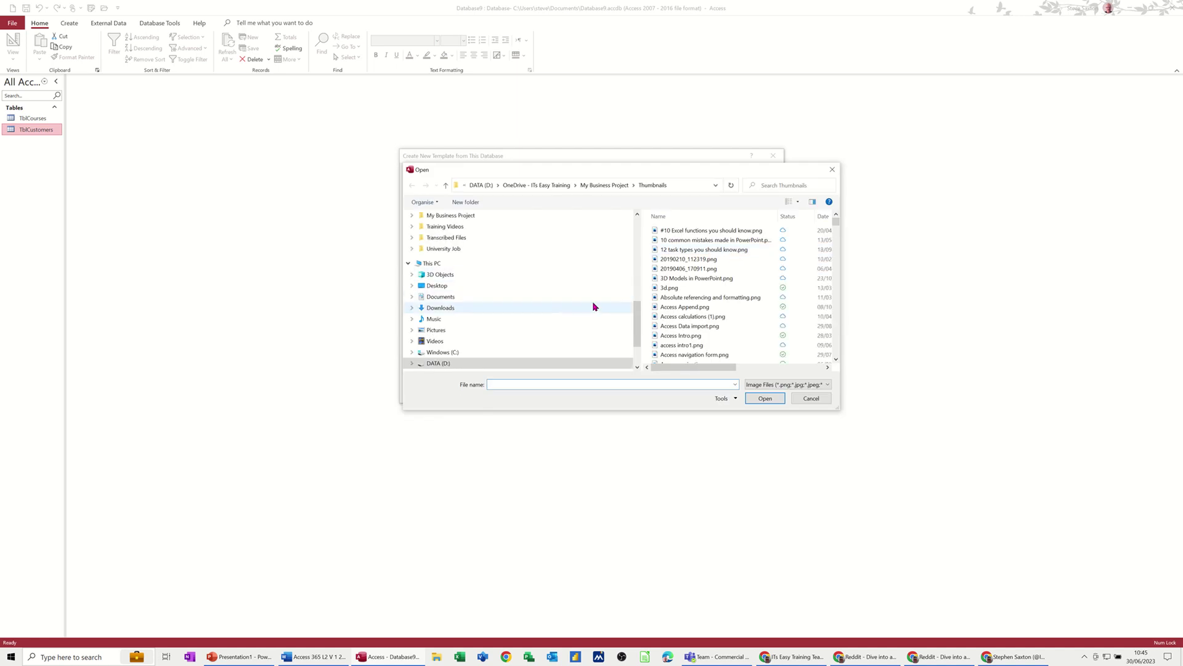
scroll(515, 312, "up", 10)
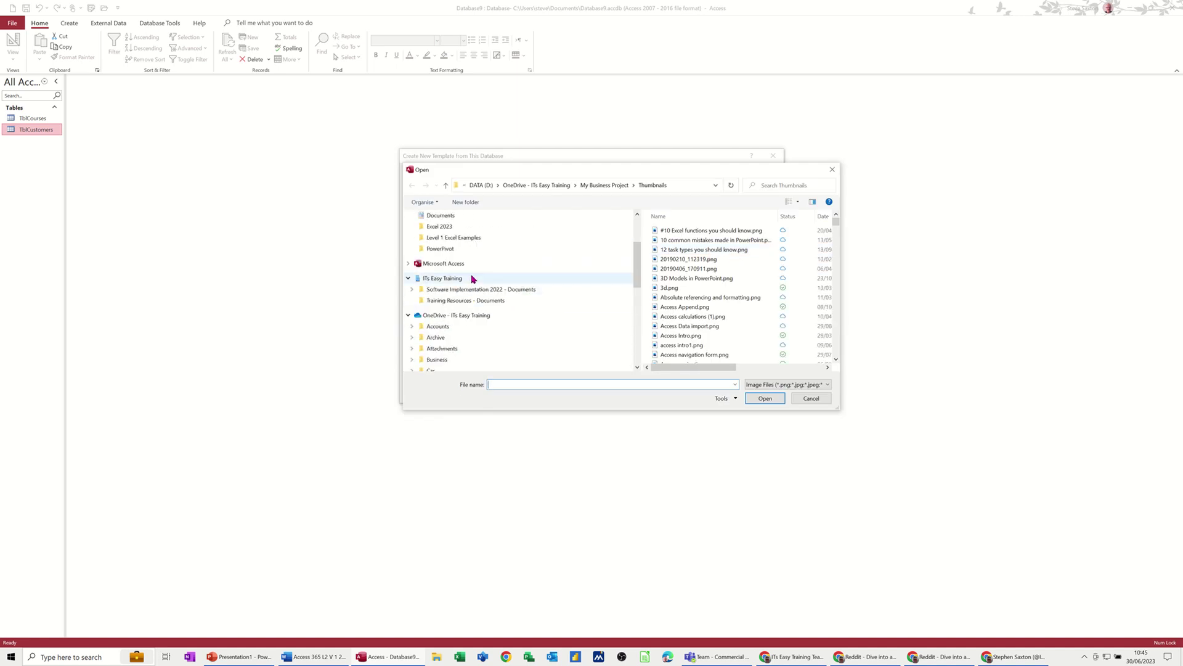
scroll(470, 275, "down", 5)
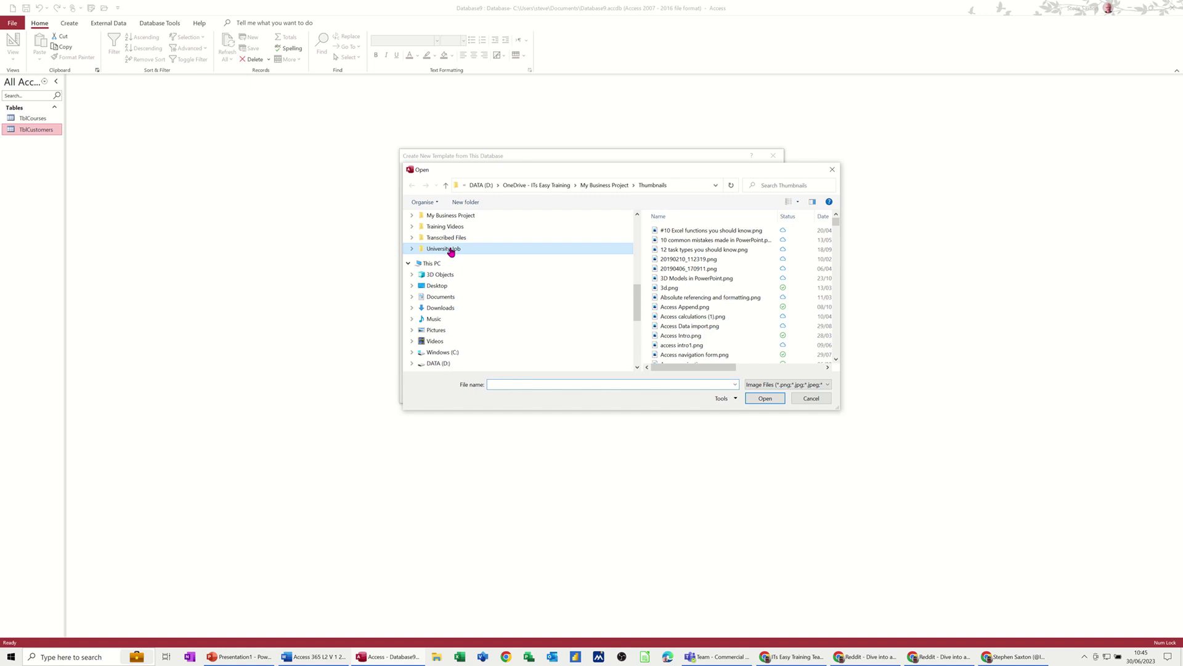
left_click(456, 249)
scroll(484, 271, "up", 6)
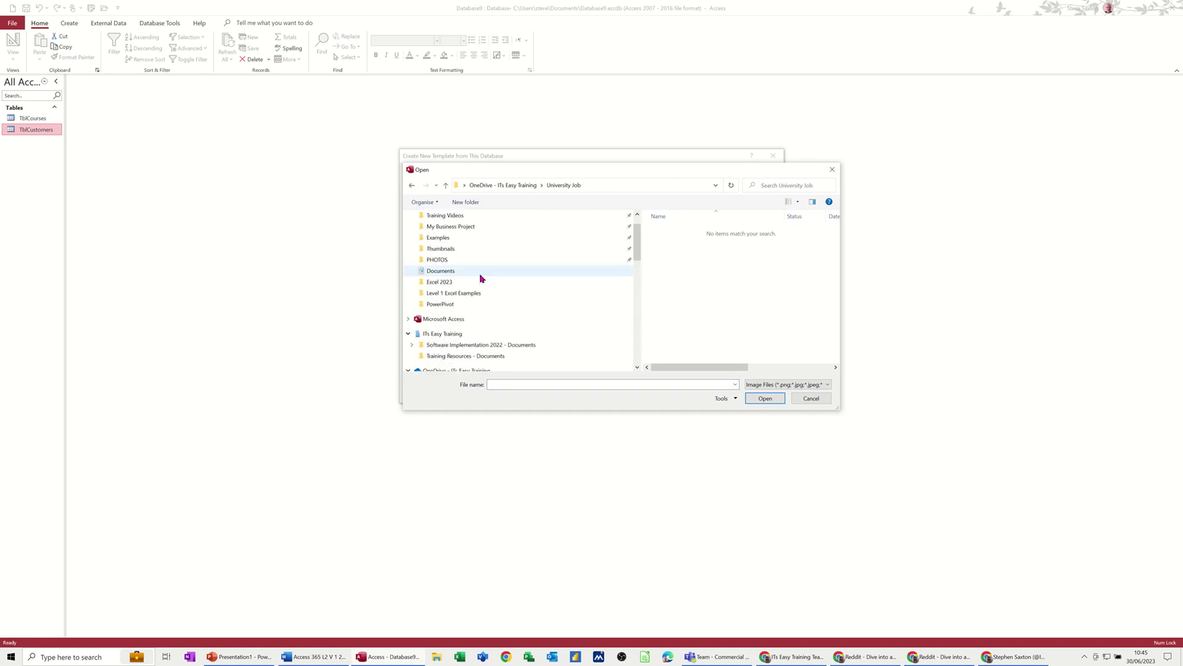
left_click(453, 250)
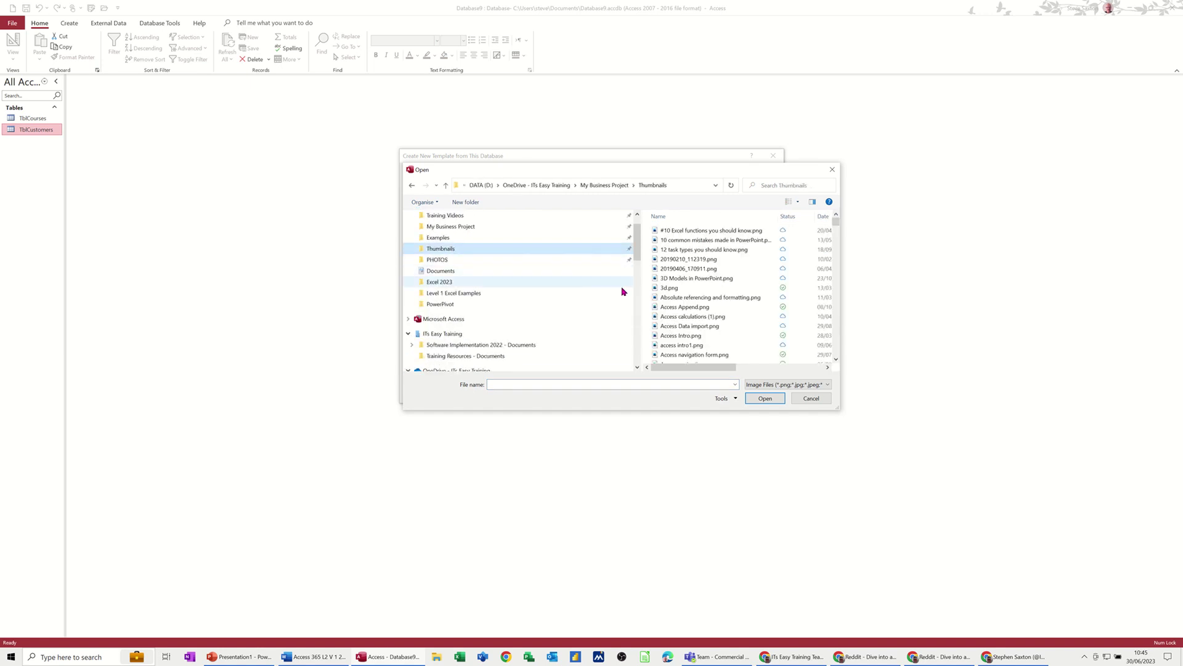
left_click(672, 317)
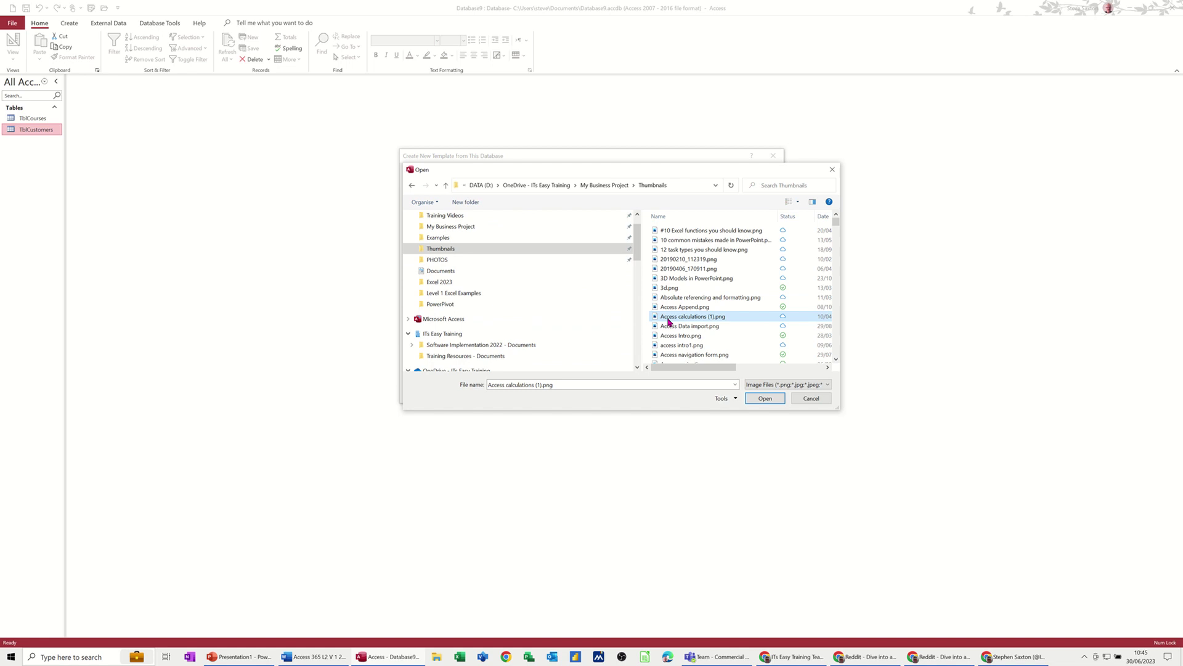
double_click(669, 321)
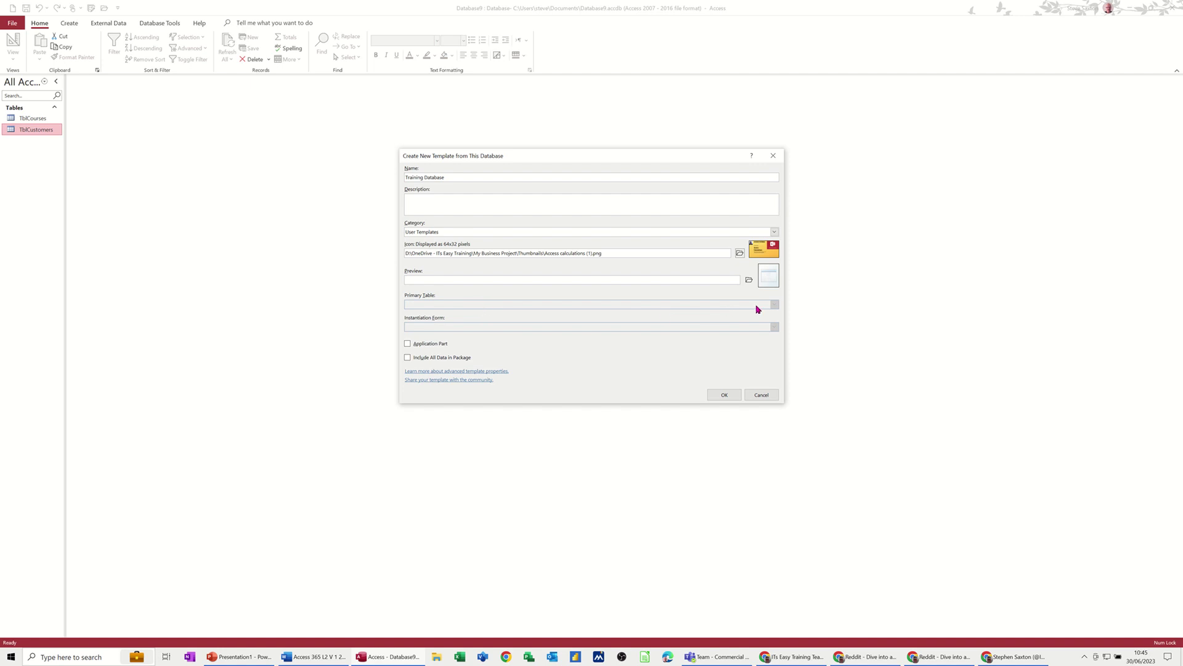
Mark Training Database as an Application Part with TblCustomers as primary table and save it.
left_click(542, 279)
key("Tab")
left_click(408, 345)
left_click(439, 306)
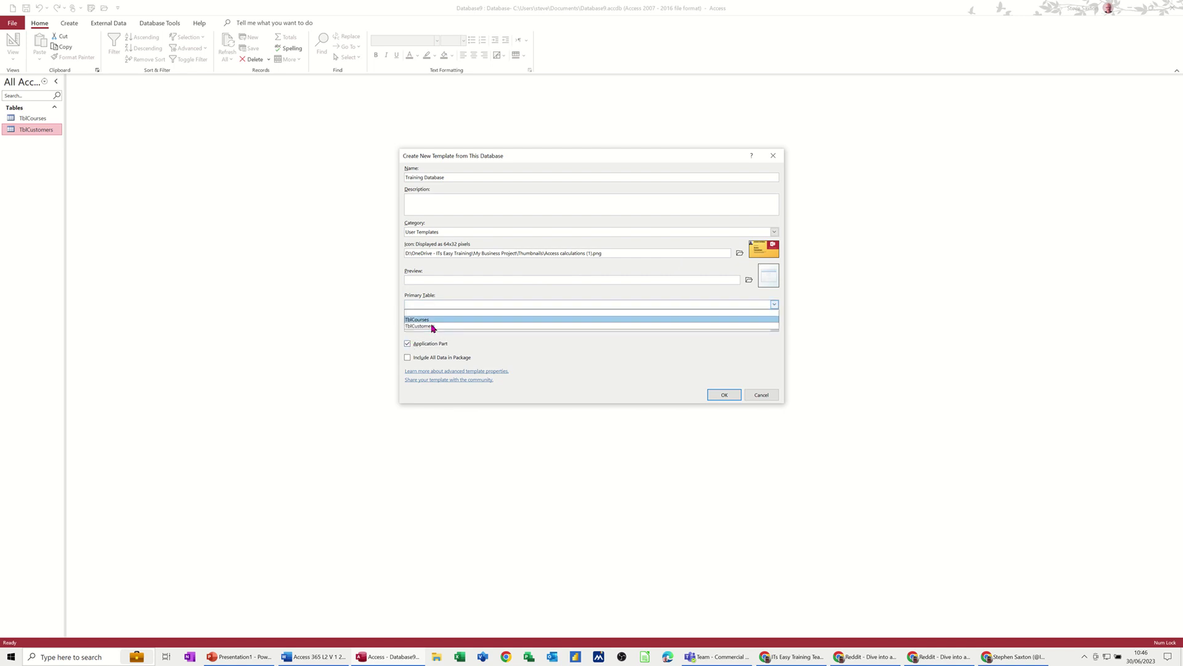
left_click(431, 327)
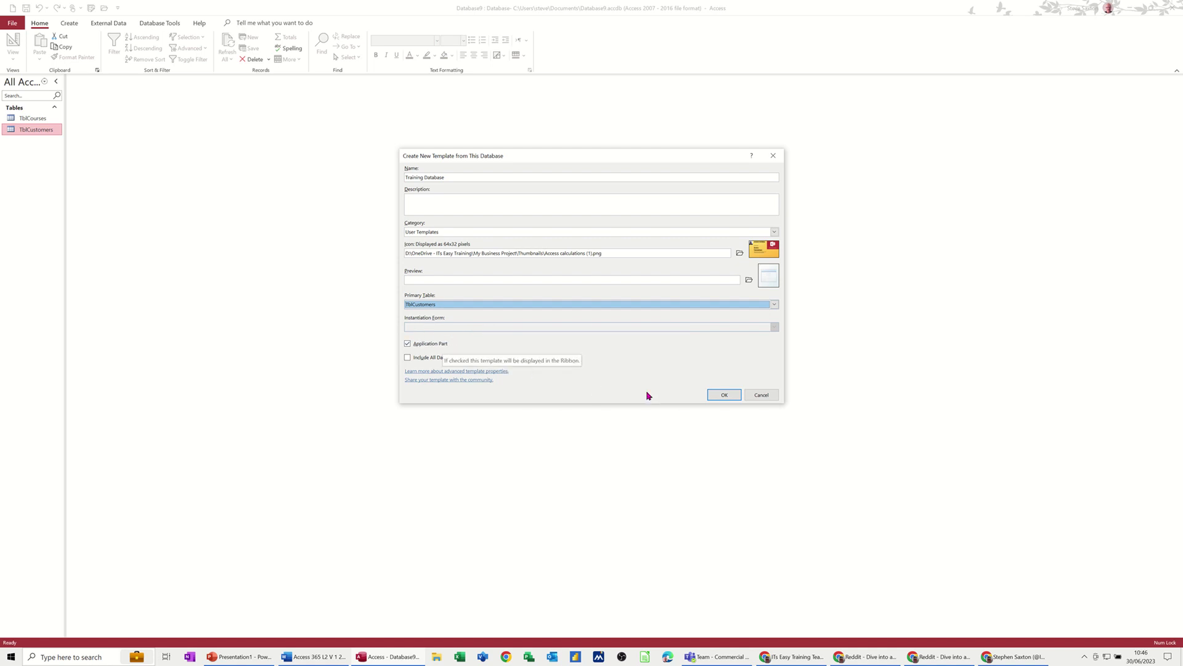
left_click(725, 398)
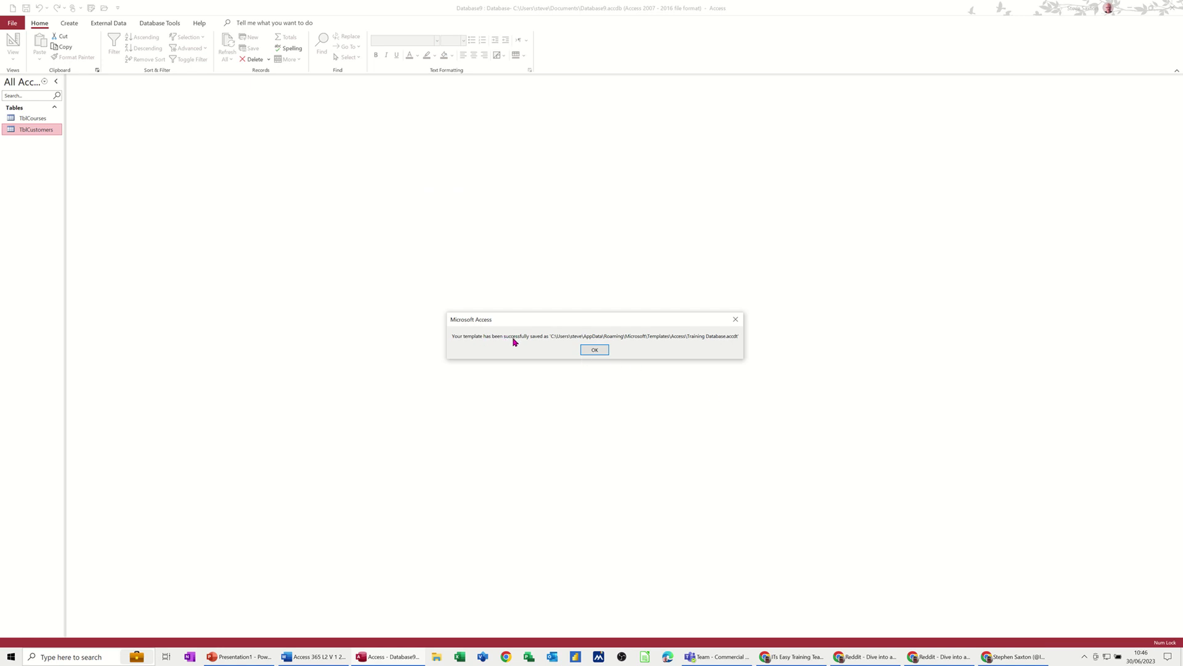
left_click(593, 349)
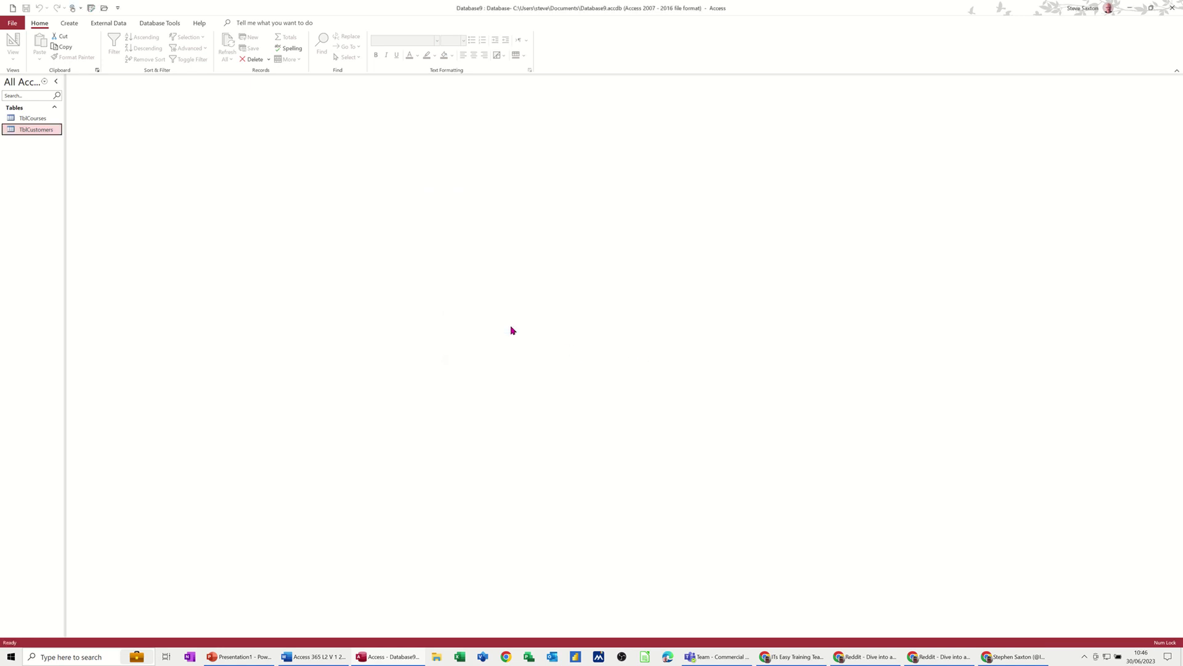
Insert the Training Database user template with its suggested relationship, adding TblCourses1 and TblCustomers1.
left_click(70, 23)
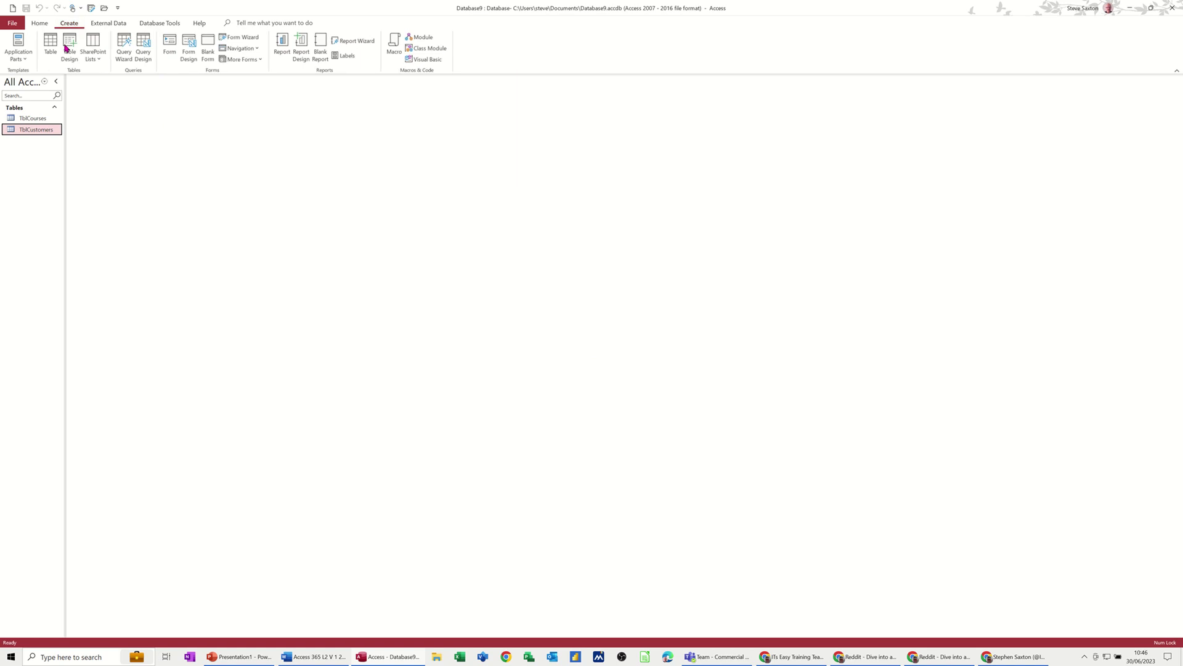
left_click(25, 58)
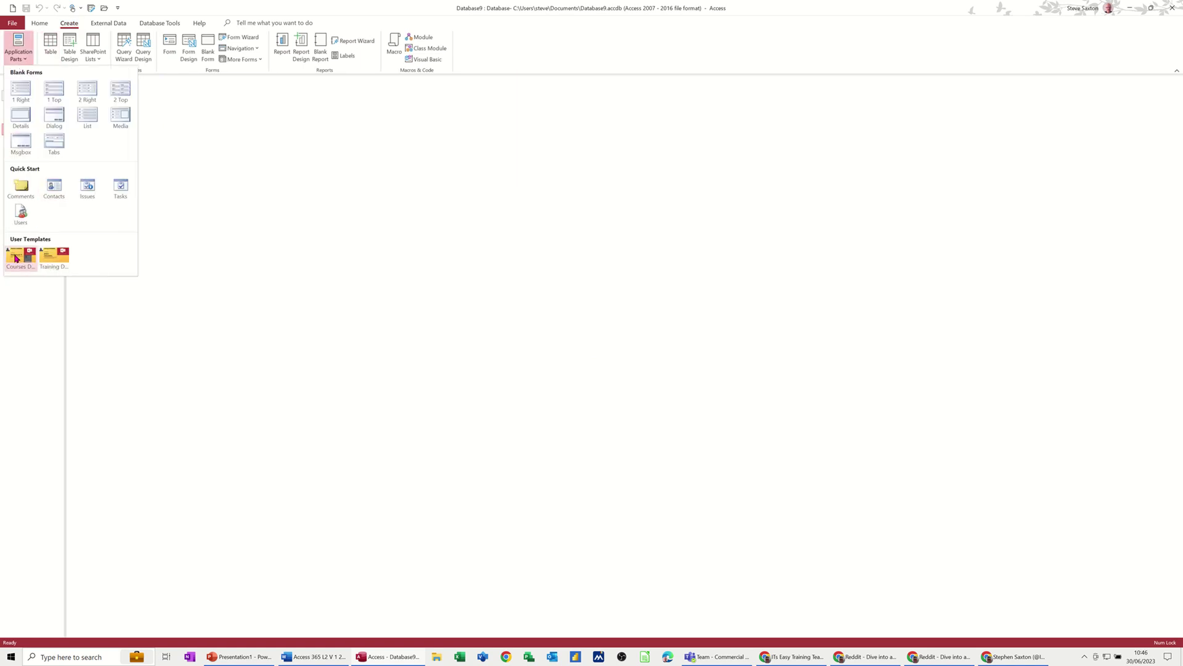
left_click(55, 262)
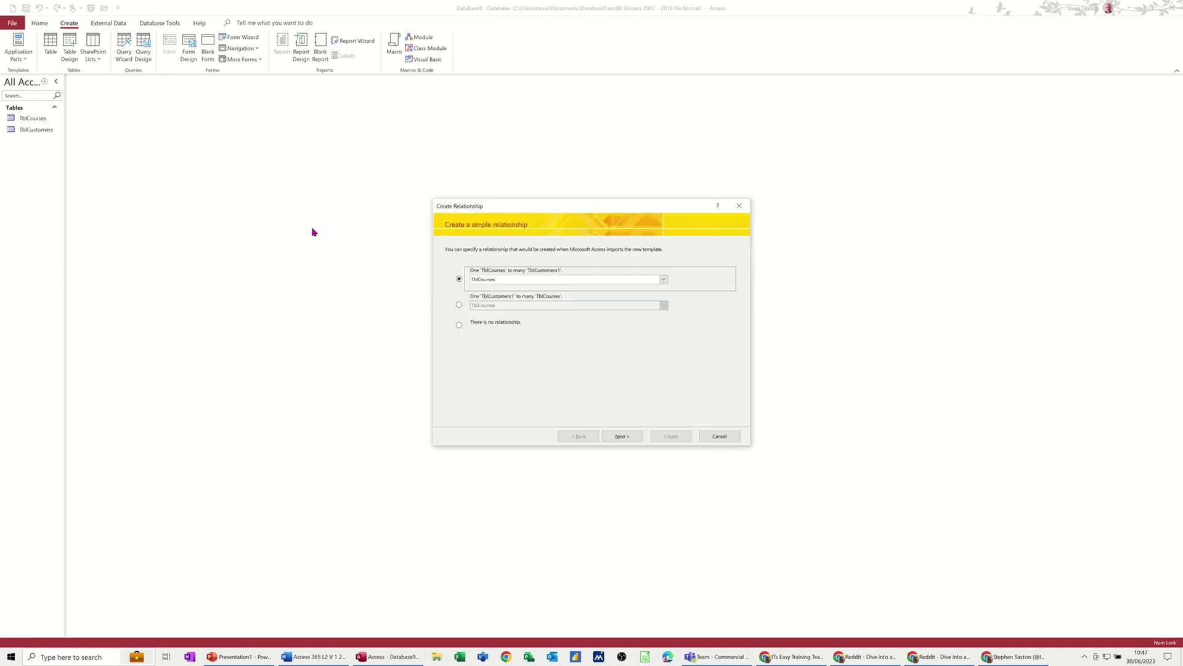
left_click(620, 436)
left_click(671, 436)
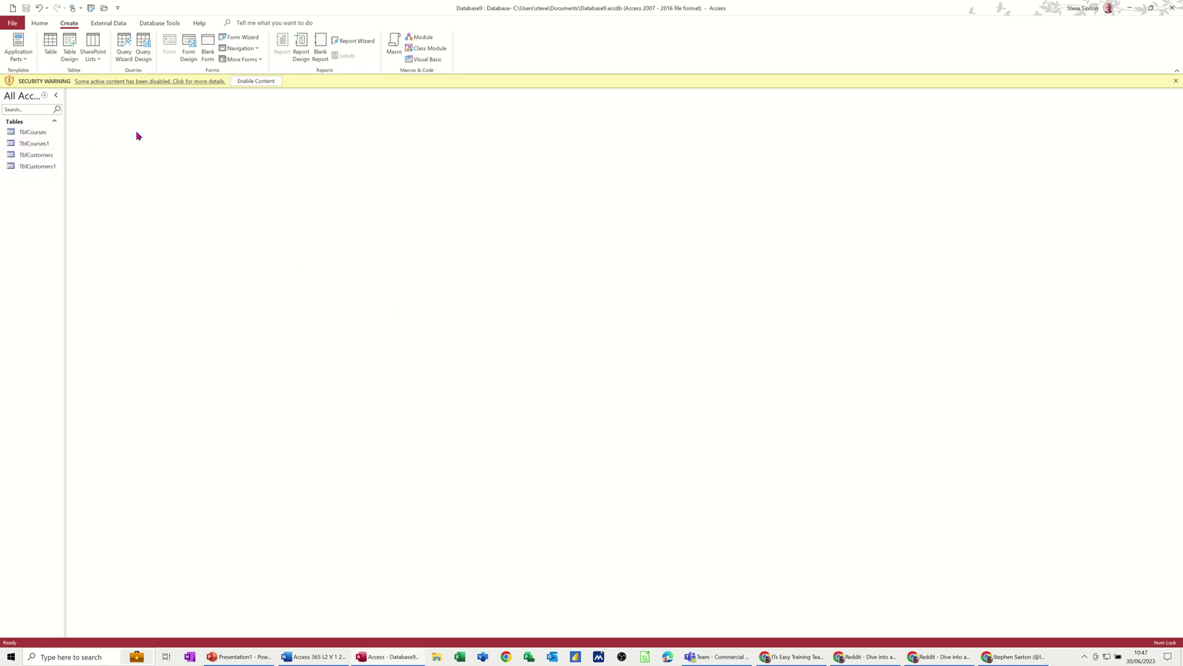
Create blank database Database10 and insert the Training Database application part with TblCourses and TblCustomers.
left_click(12, 24)
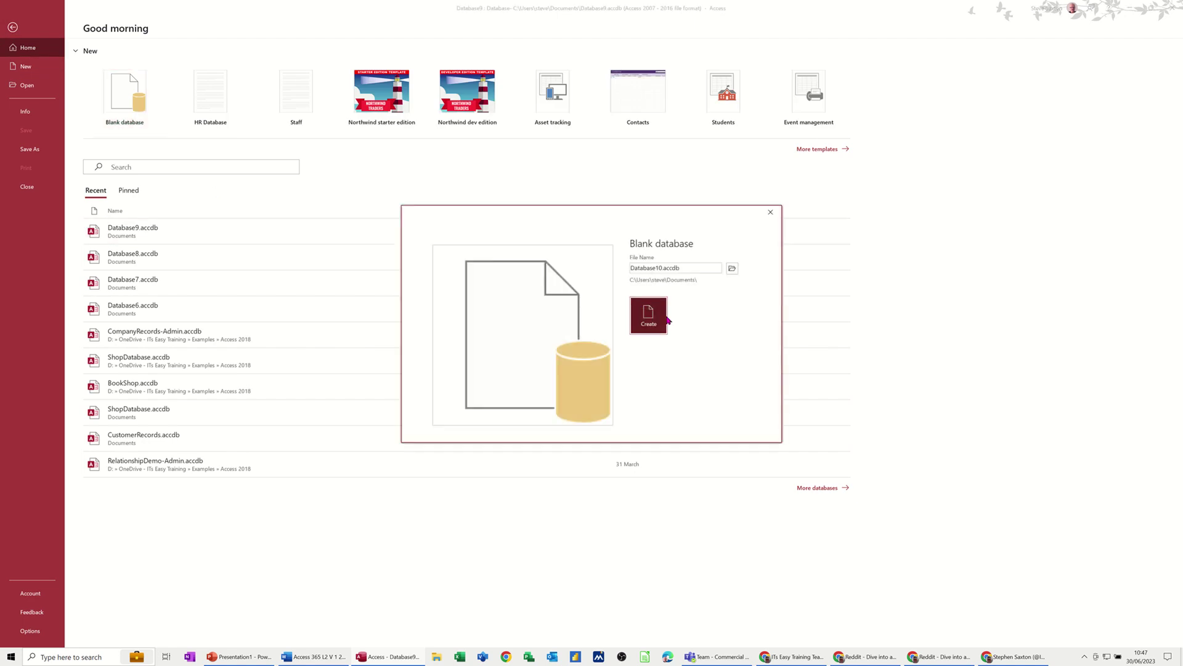
left_click(724, 313)
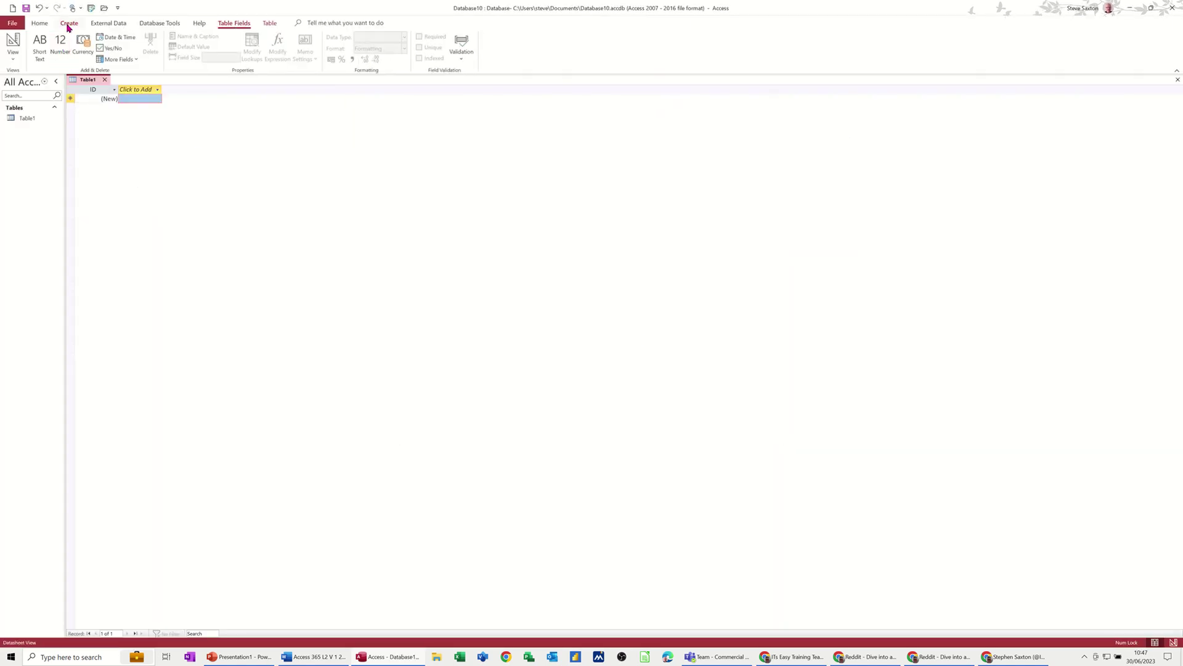
left_click(20, 53)
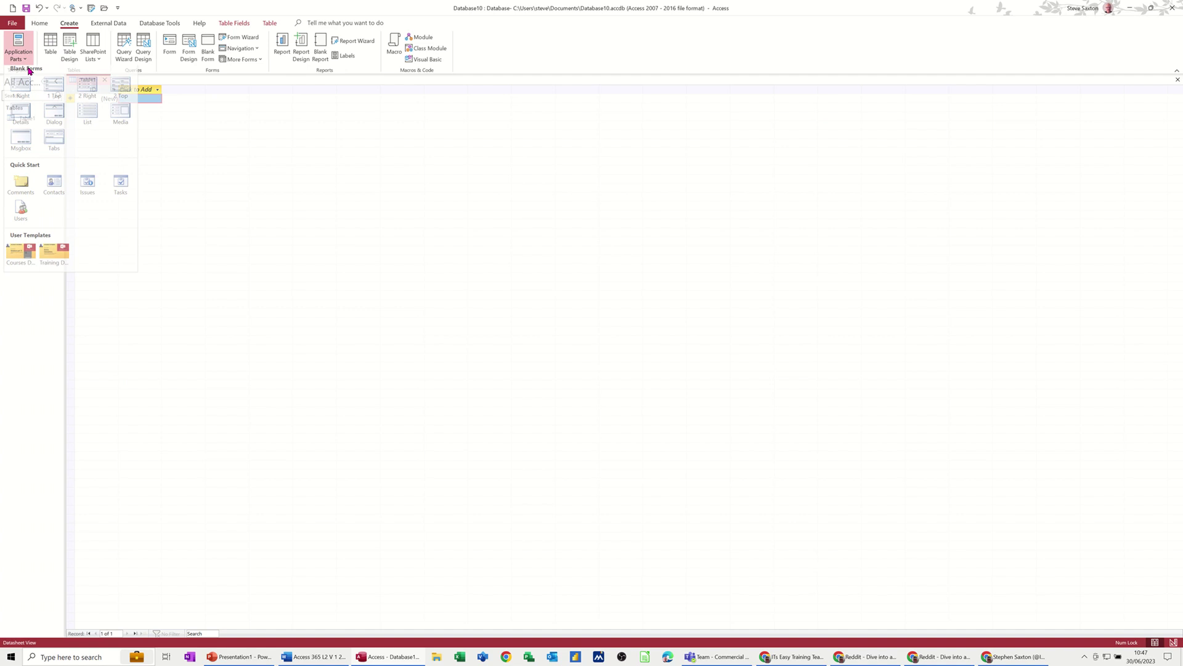
left_click(55, 257)
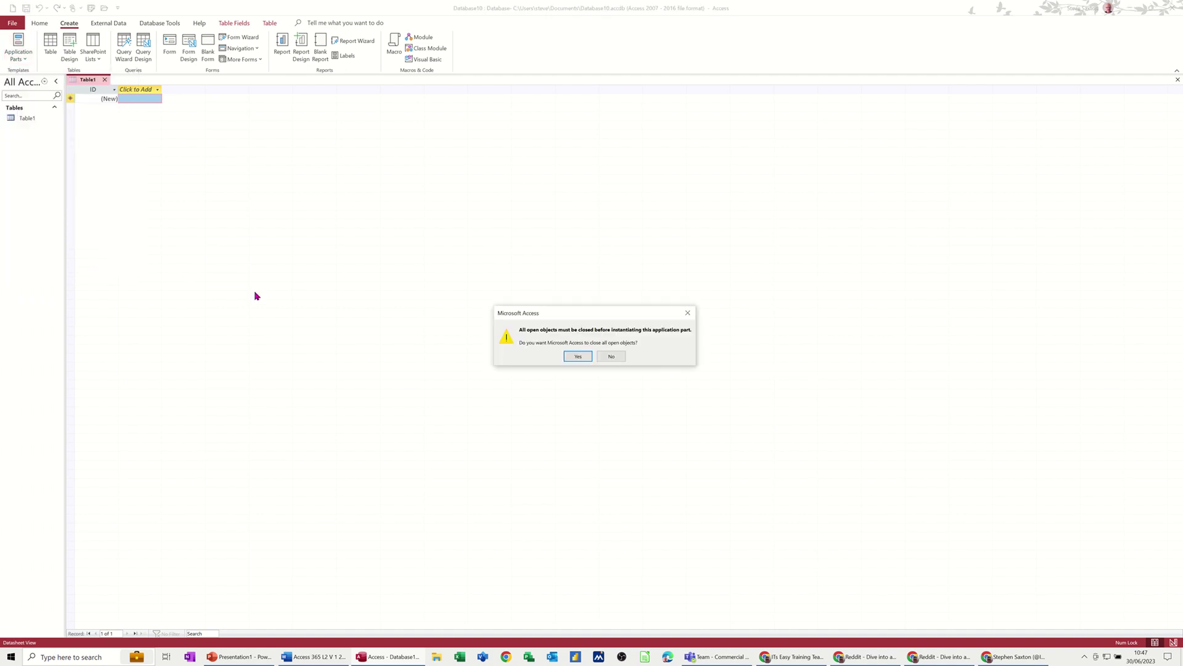
left_click(577, 356)
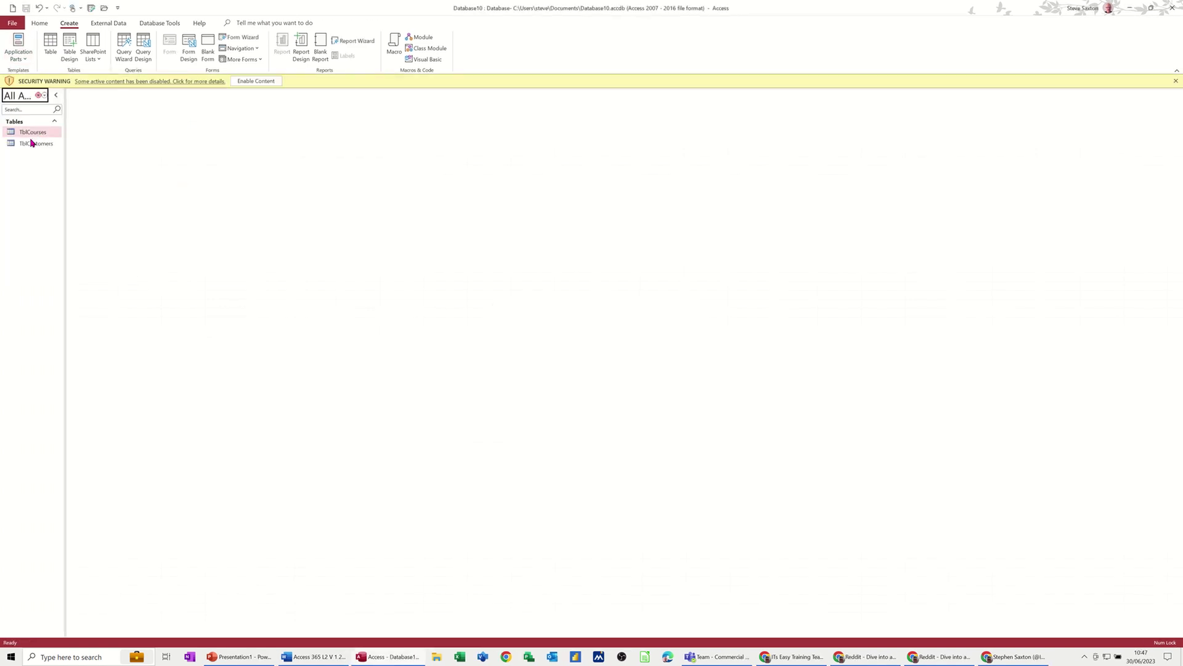
left_click(154, 25)
Move TblCourses right in the Relationships diagram, save the layout, and open TblCustomers in datasheet view.
left_click(115, 45)
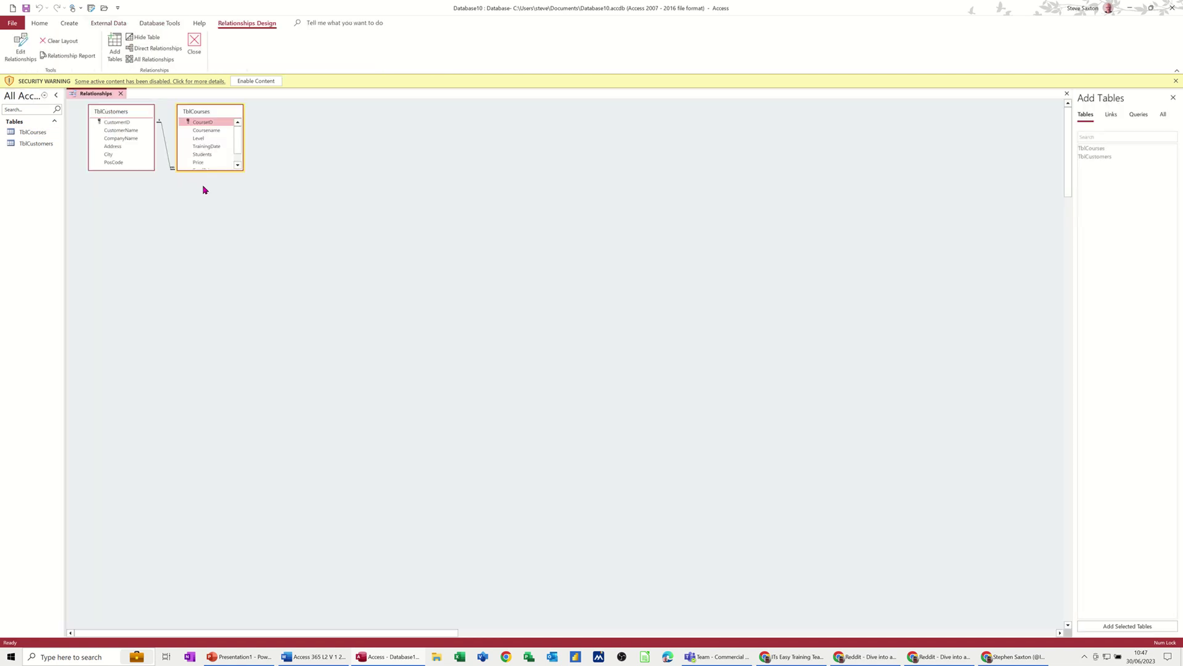
left_click_drag(203, 111, 255, 132)
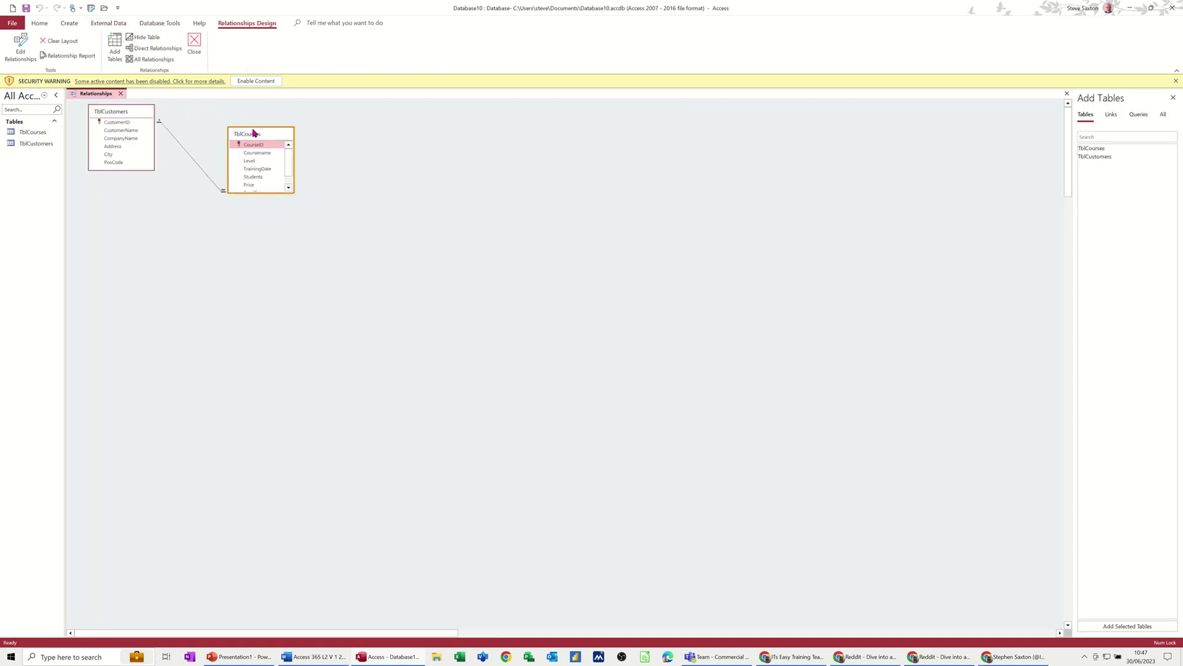
left_click(121, 93)
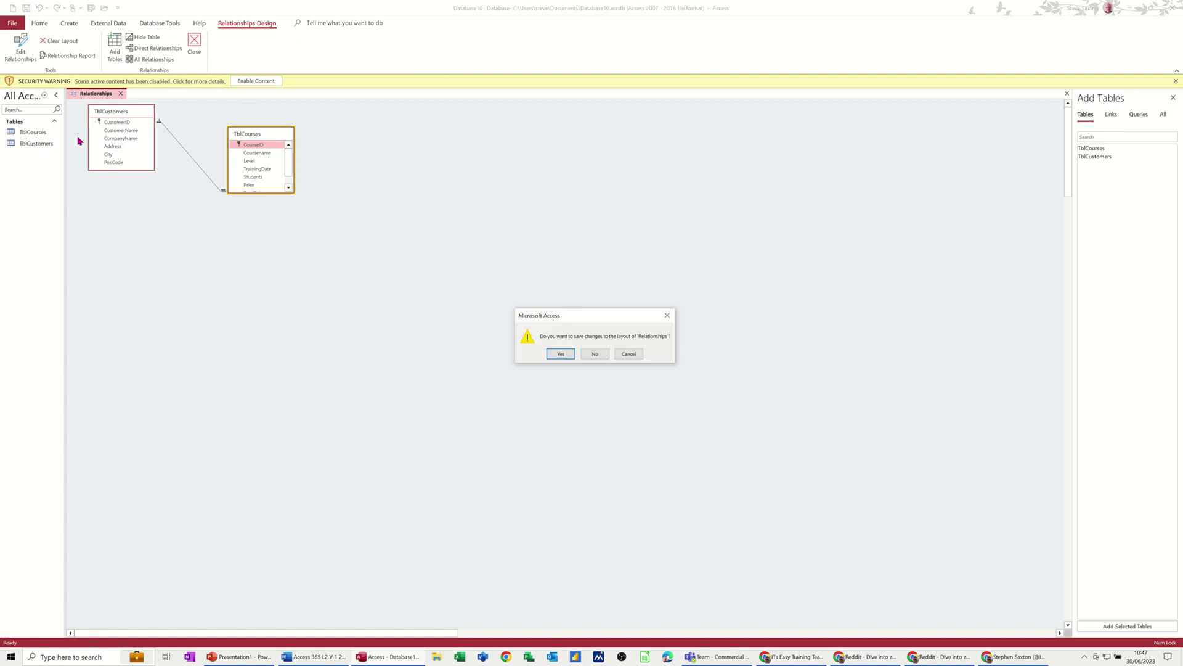
left_click(556, 352)
double_click(45, 145)
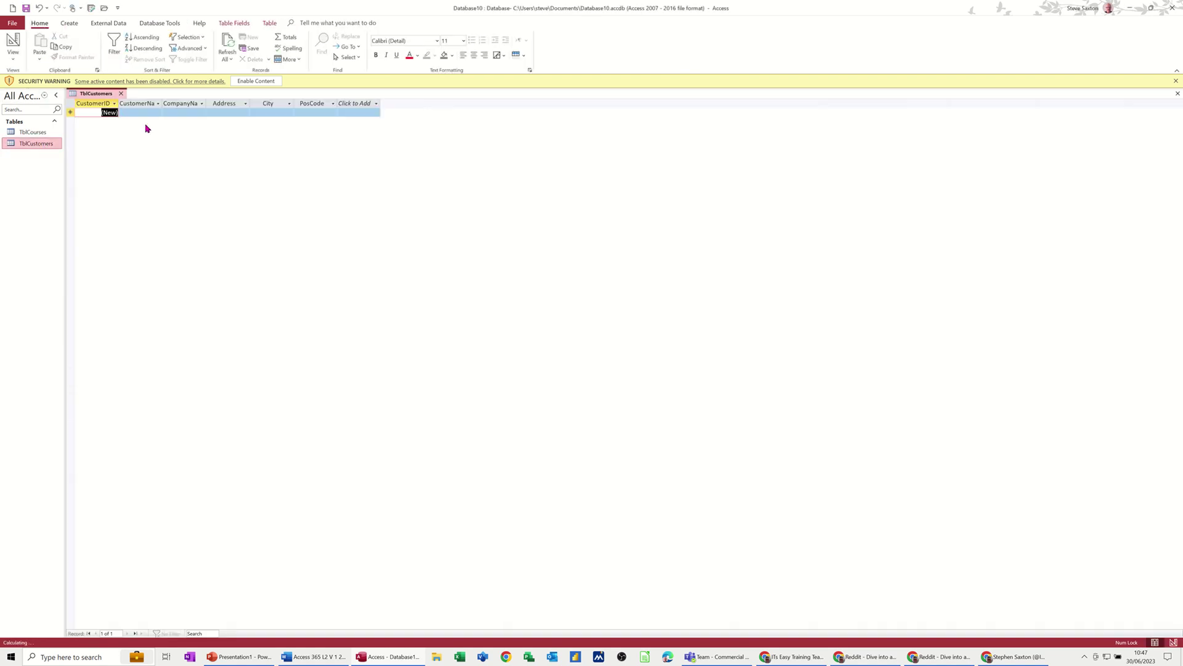